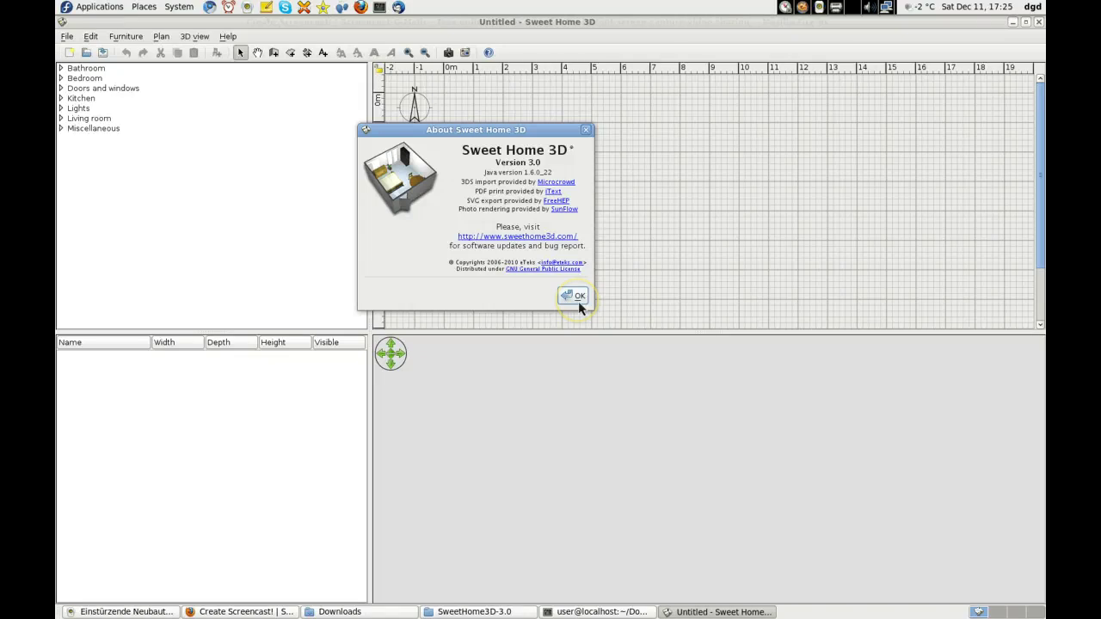
# Close the About dialog and draw a short slanted wall continued by a curved wall with a -270° arc extent.
pyautogui.click(577, 300)
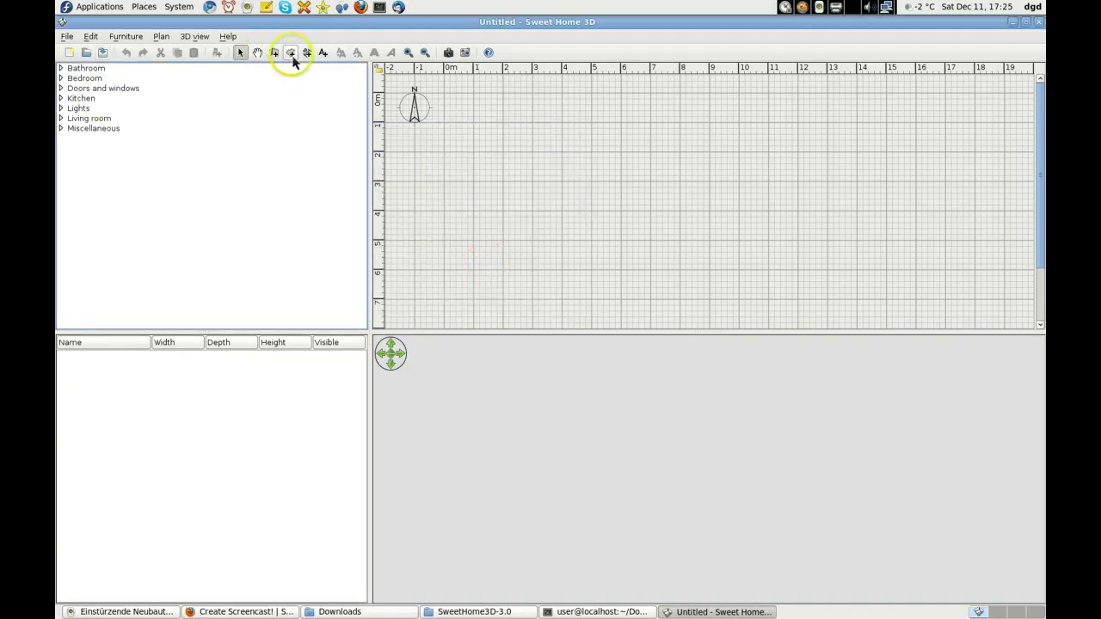
pyautogui.click(273, 53)
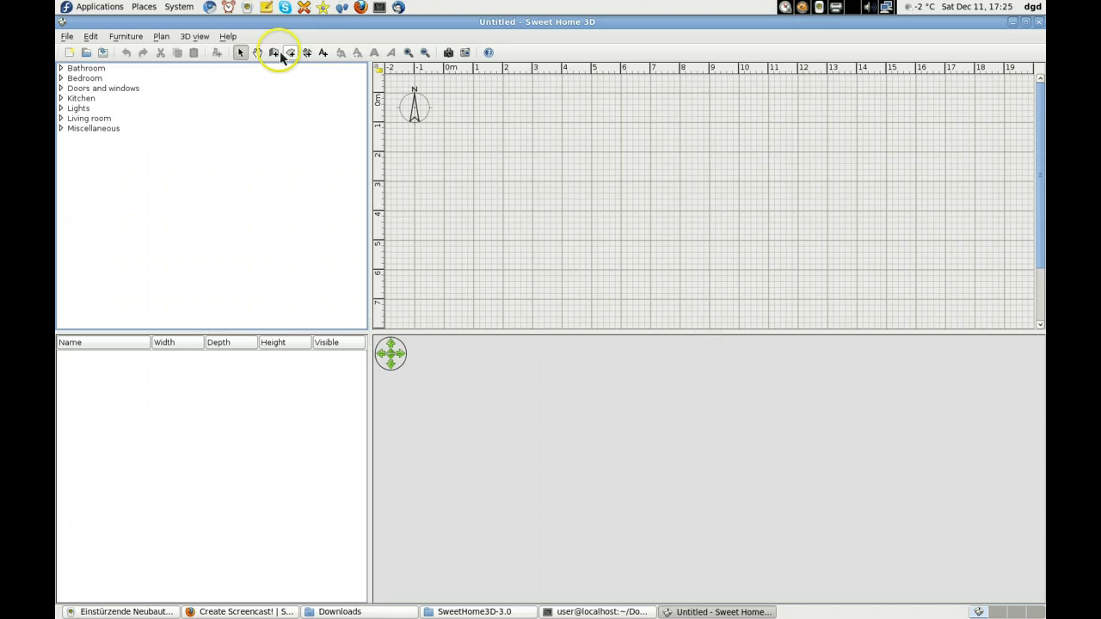
pyautogui.click(582, 236)
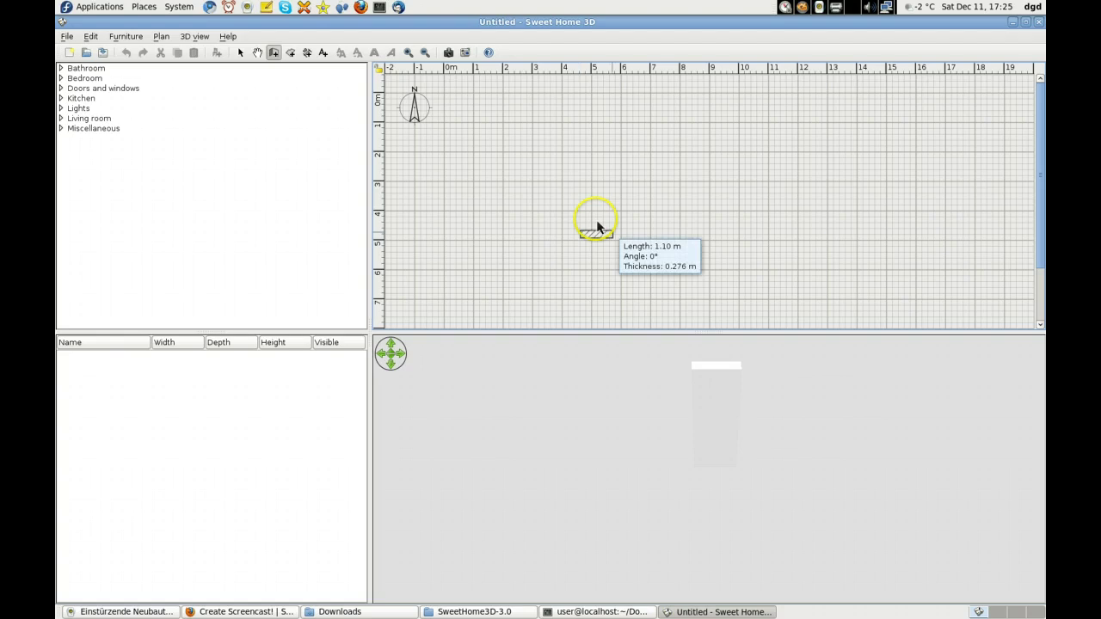
pyautogui.click(598, 221)
pyautogui.keyDown('ctrl'); pyautogui.click(607, 229); pyautogui.keyUp('ctrl')
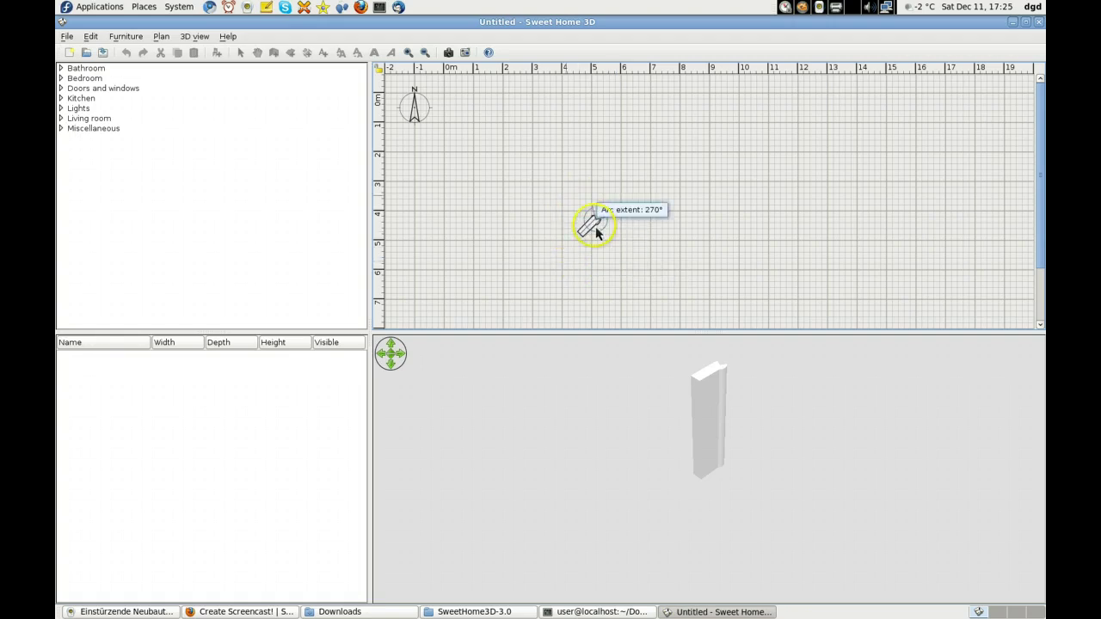
pyautogui.moveTo(599, 234); pyautogui.dragTo(606, 235)
pyautogui.click(604, 231)
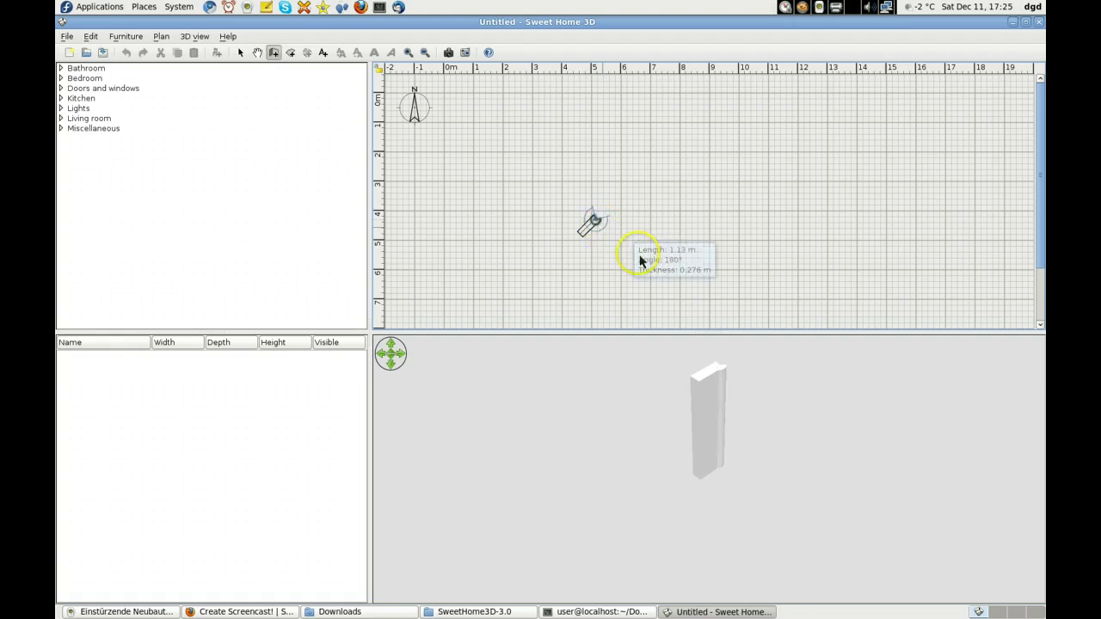
pyautogui.click(635, 256)
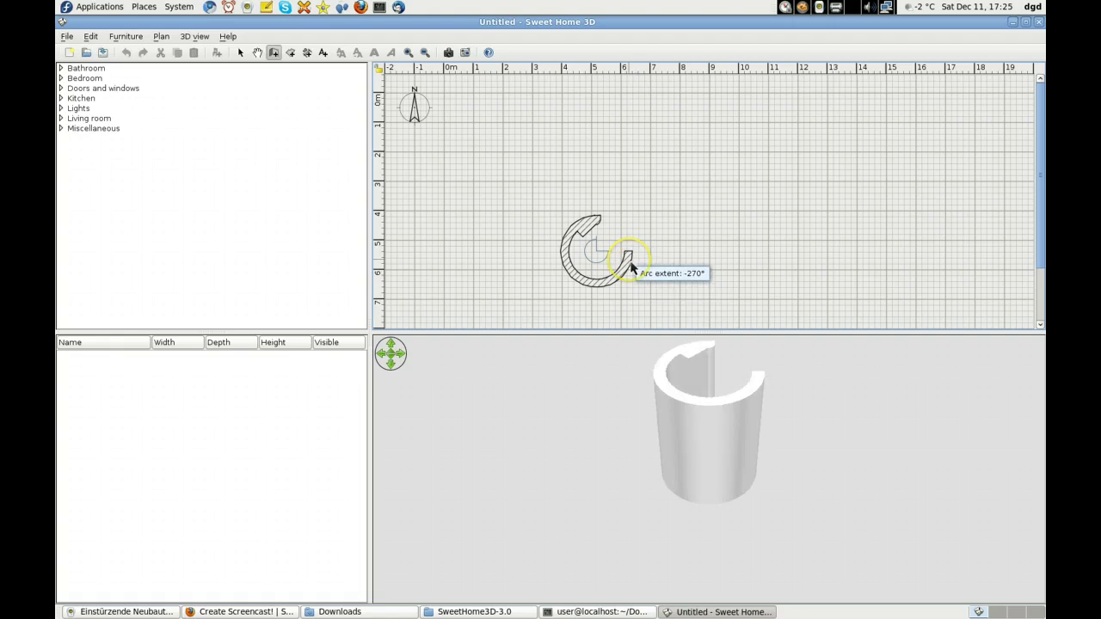
pyautogui.click(634, 276)
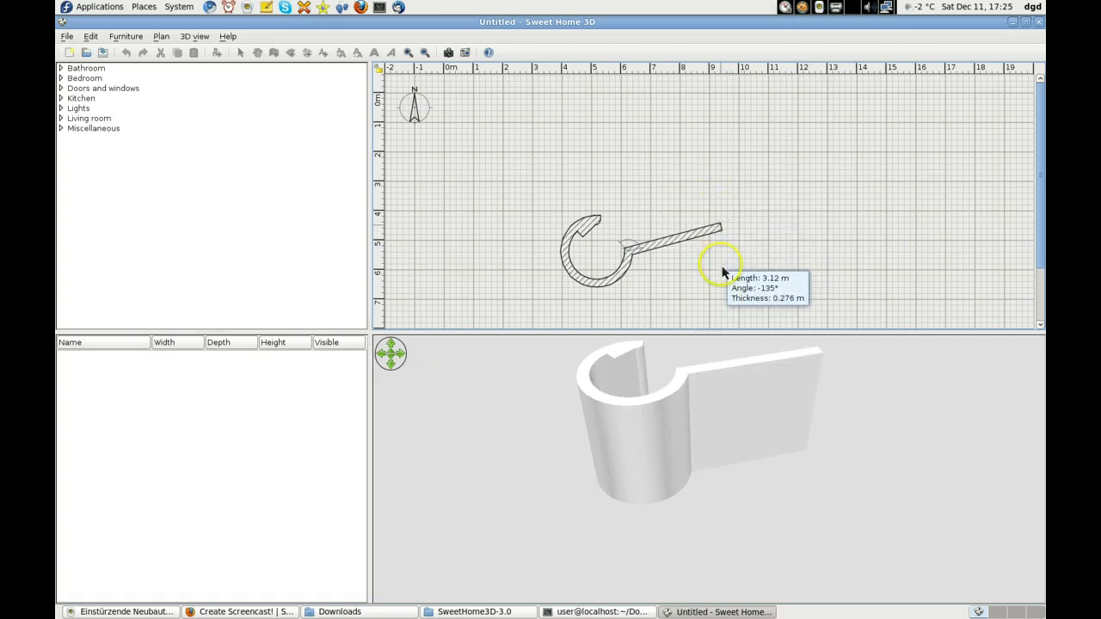
# End the wall chain with a horizontal straight wall about 3.12 m long and delete all the walls.
pyautogui.click(722, 271)
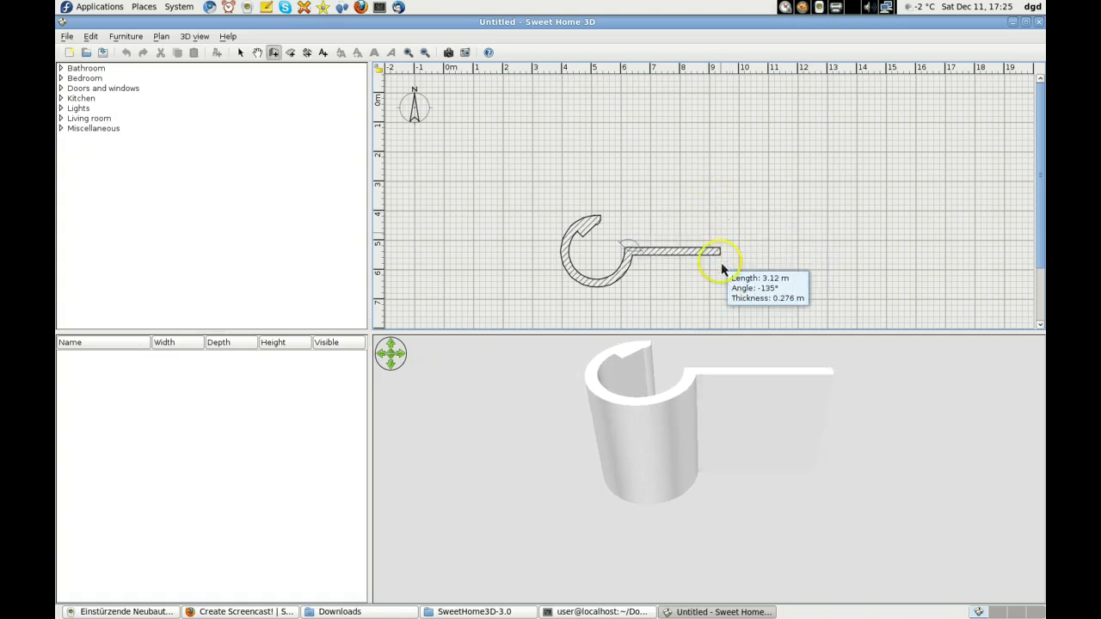
pyautogui.doubleClick(715, 256)
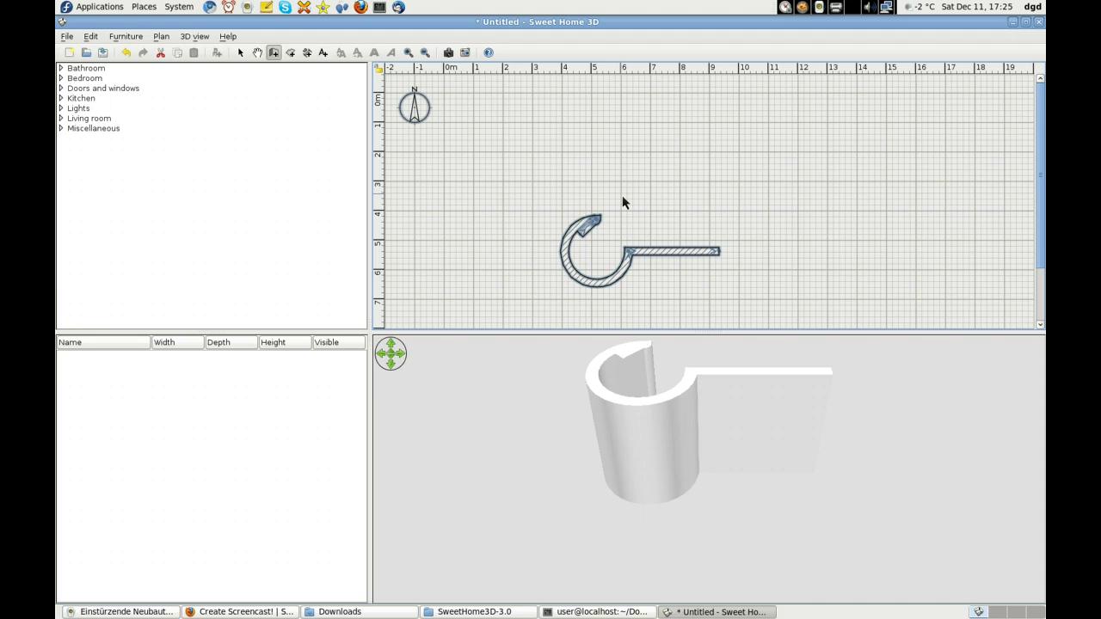
pyautogui.press('Delete')
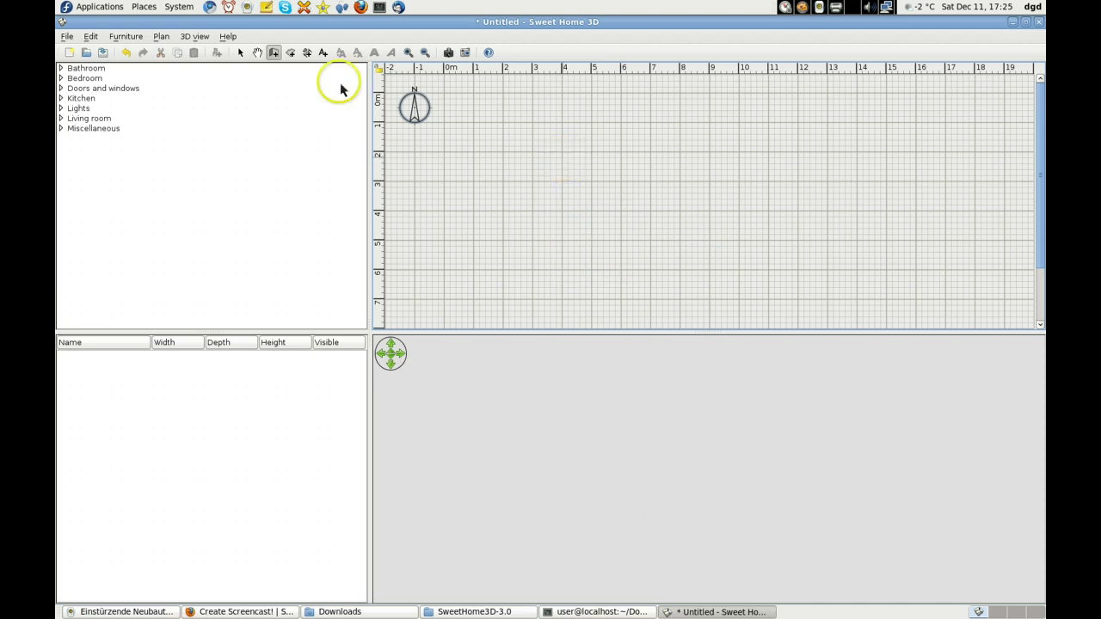
pyautogui.click(526, 156)
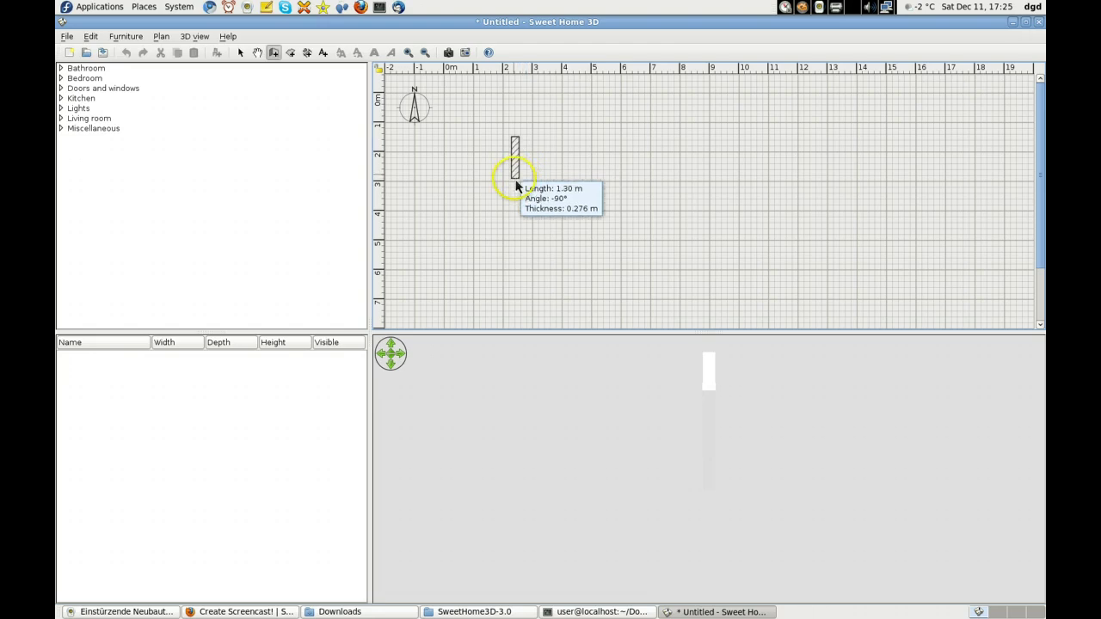
pyautogui.keyDown('ctrl'); pyautogui.click(515, 182); pyautogui.keyUp('ctrl')
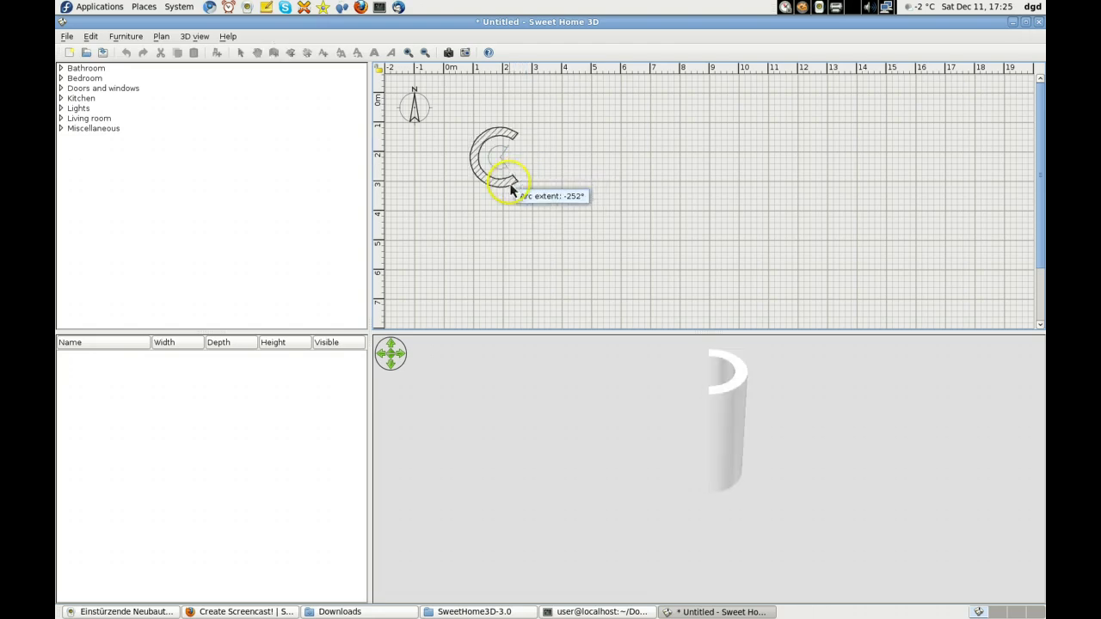
pyautogui.moveTo(507, 194)
pyautogui.mouseDown()
pyautogui.moveTo(506, 179)
pyautogui.moveTo(459, 167)
pyautogui.moveTo(455, 179)
pyautogui.moveTo(379, 209)
pyautogui.moveTo(504, 288)
pyautogui.moveTo(500, 176)
pyautogui.mouseUp()
pyautogui.click(274, 52)
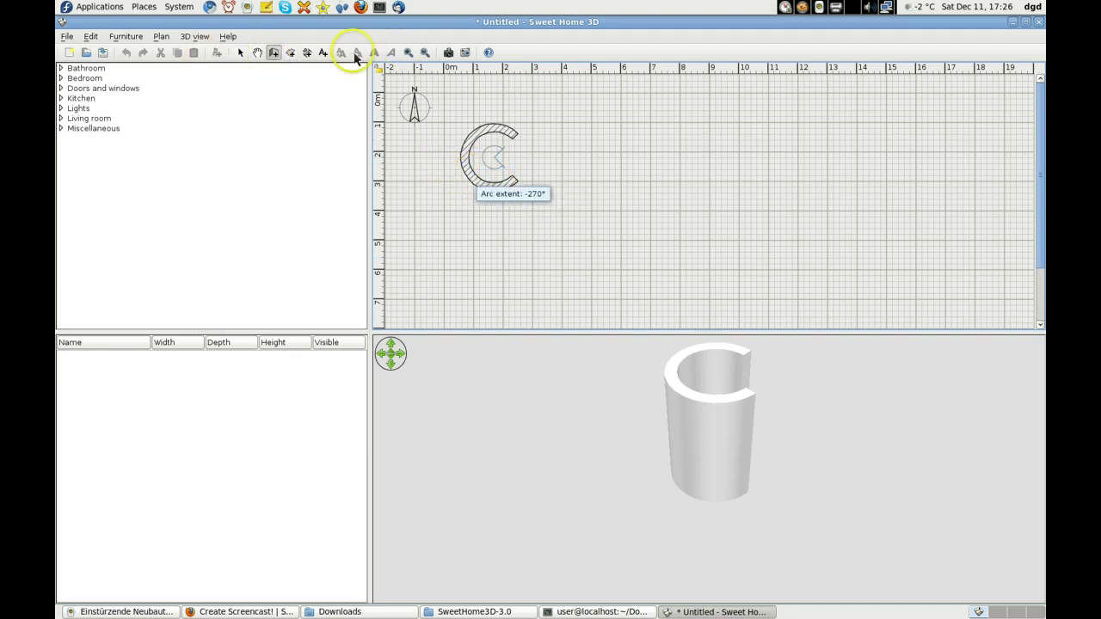
pyautogui.click(241, 52)
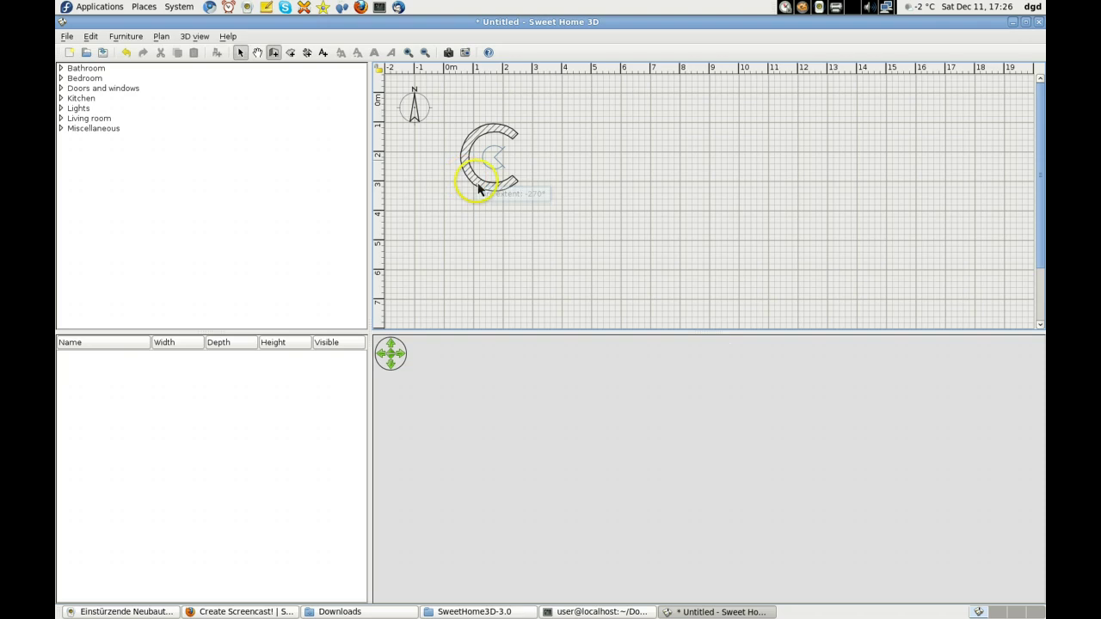
pyautogui.click(560, 234)
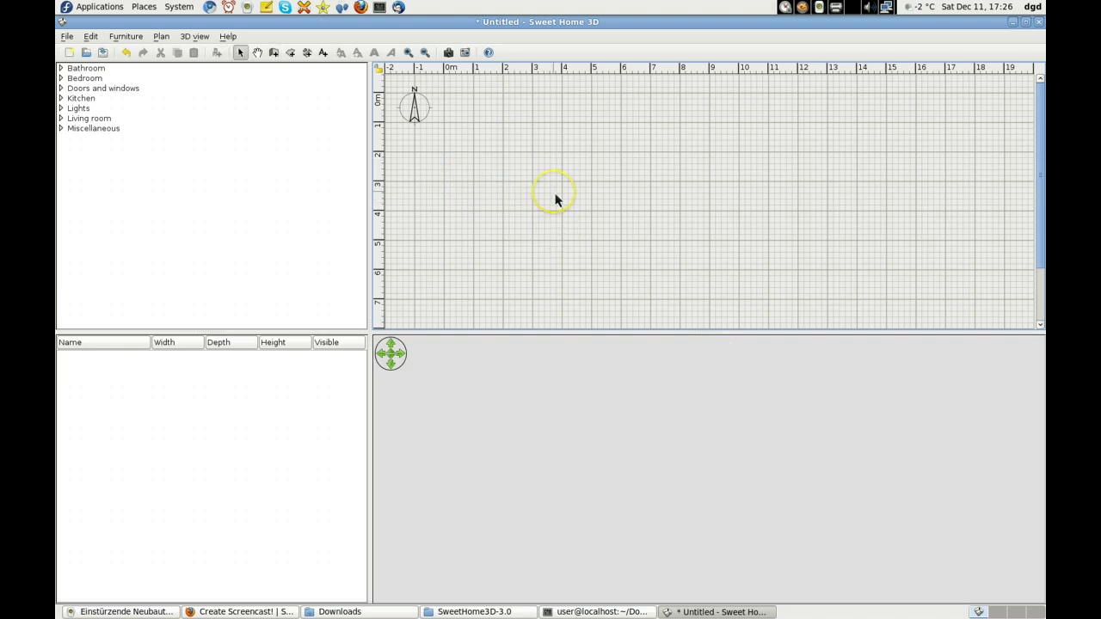
# Draw a small curved wall with a 270° arc extent and its ends about 1.1 m apart.
pyautogui.click(273, 52)
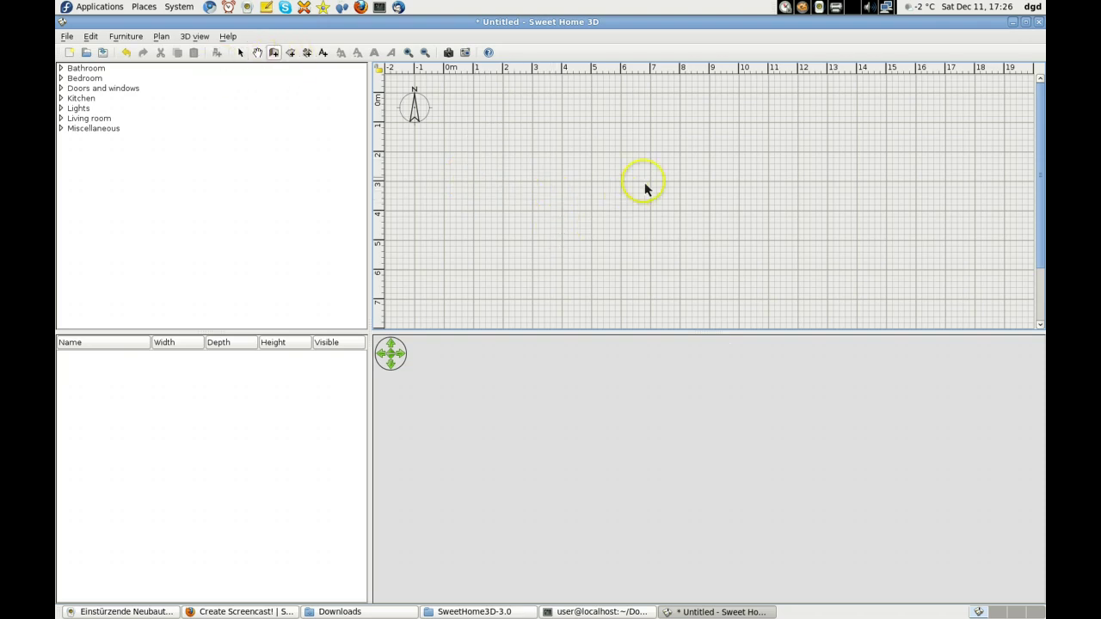
pyautogui.click(615, 159)
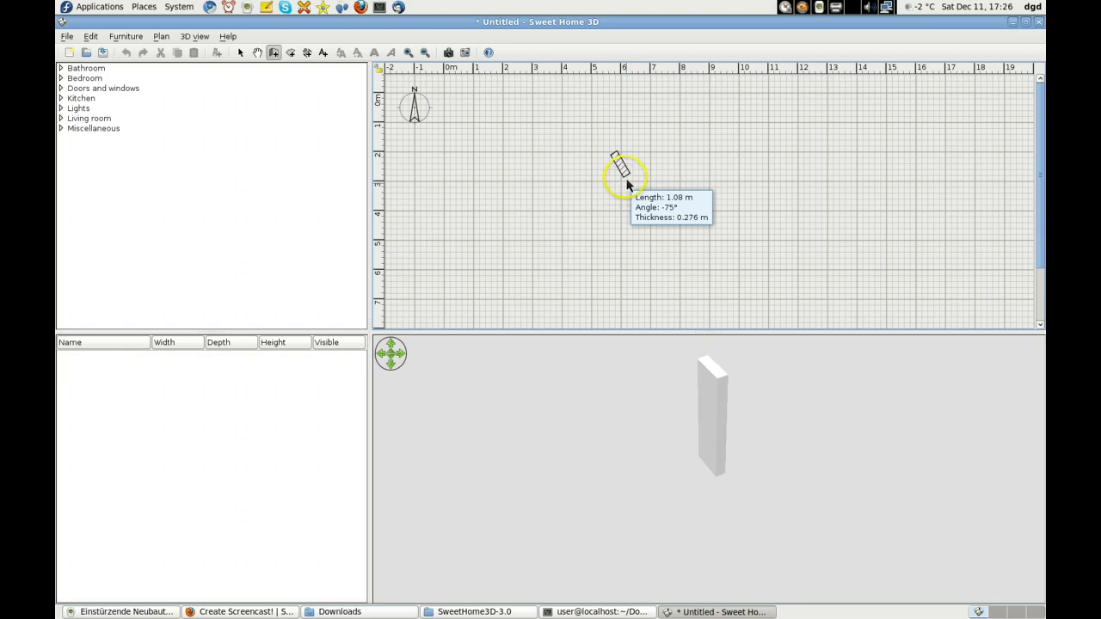
pyautogui.keyDown('ctrl'); pyautogui.click(626, 182); pyautogui.keyUp('ctrl')
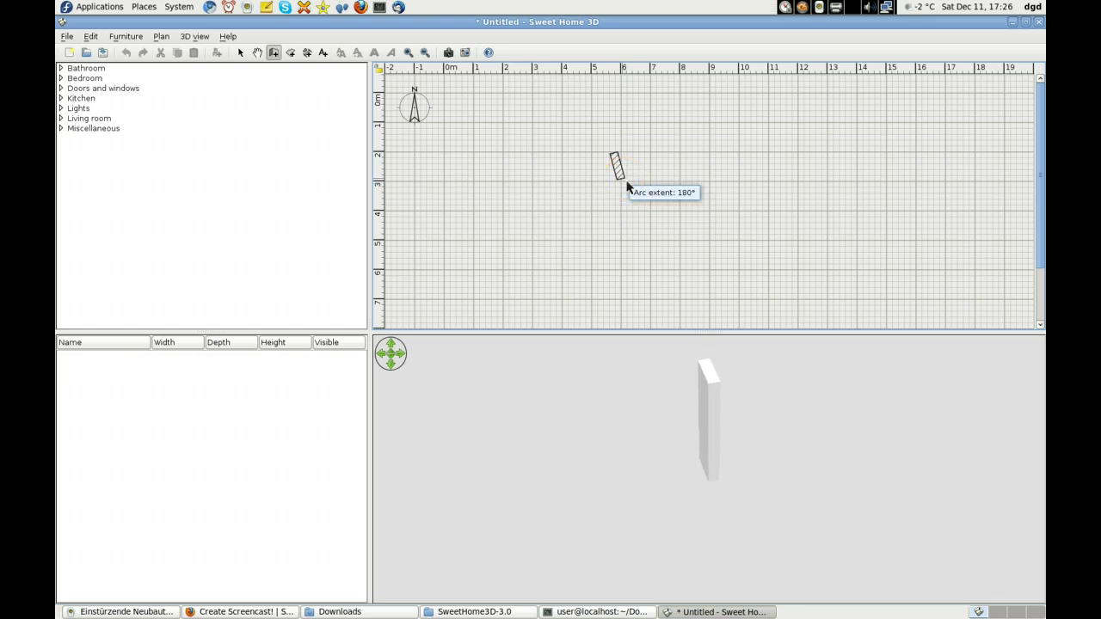
pyautogui.moveTo(626, 185); pyautogui.dragTo(674, 189)
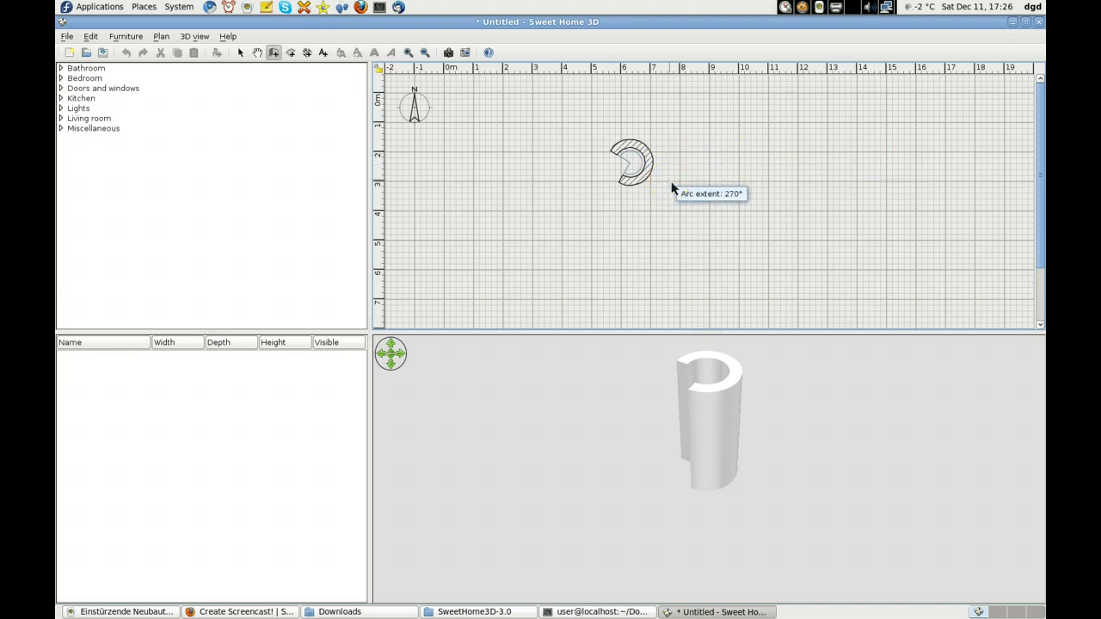
pyautogui.moveTo(673, 188); pyautogui.dragTo(658, 223)
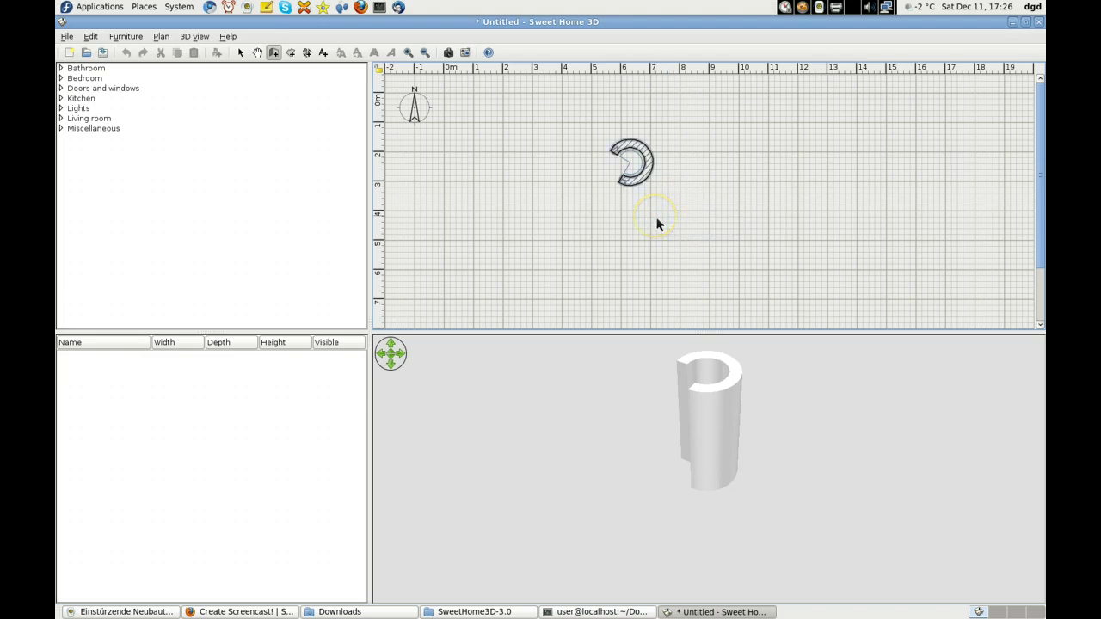
# Draw a wide curved wall below the small arc, bulging north, with its ends about 12.1 m apart.
pyautogui.click(273, 52)
pyautogui.click(493, 256)
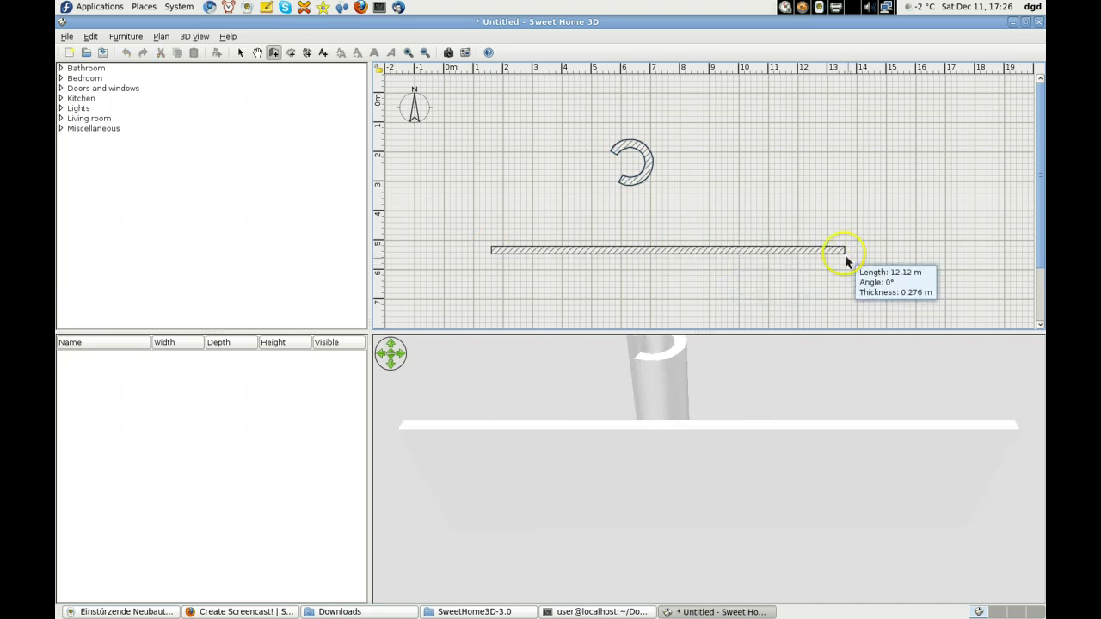
pyautogui.keyDown('ctrl'); pyautogui.click(845, 271); pyautogui.keyUp('ctrl')
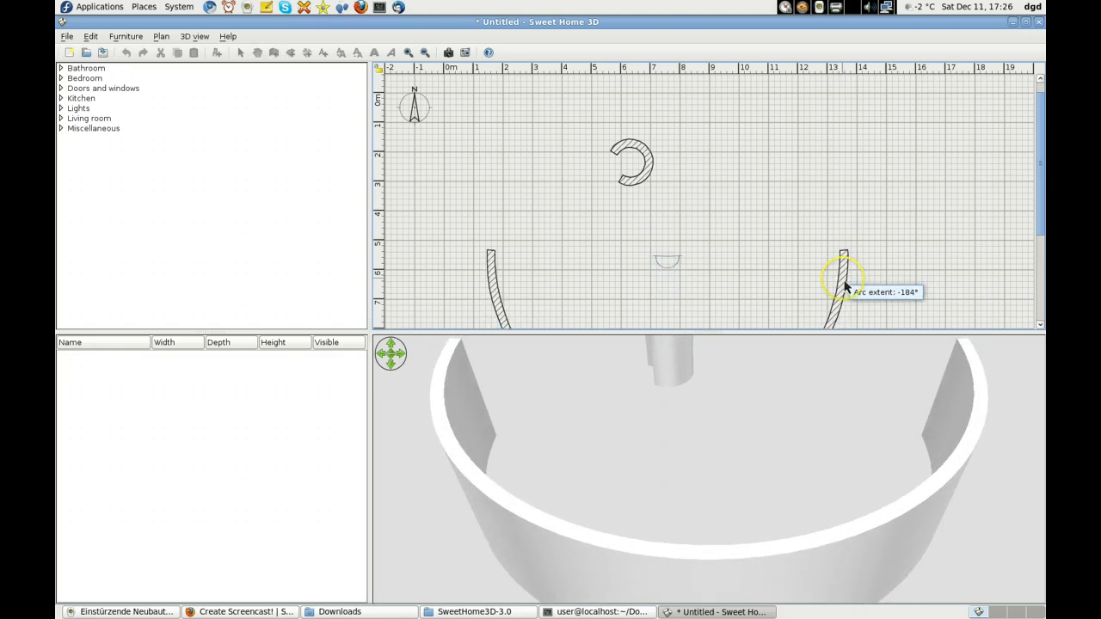
pyautogui.click(737, 209)
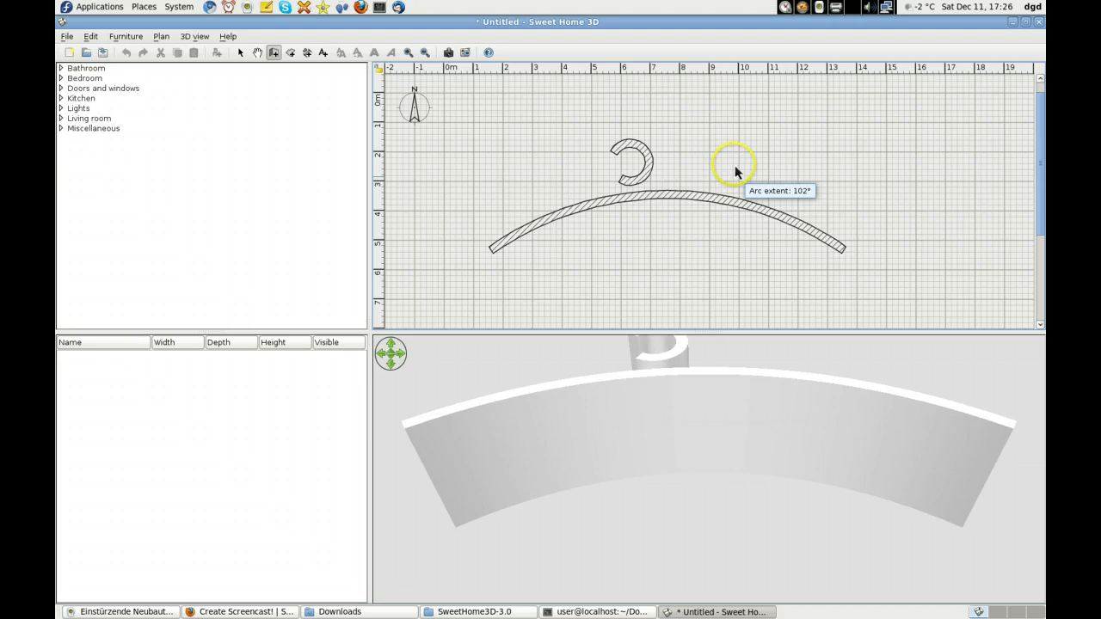
pyautogui.click(736, 172)
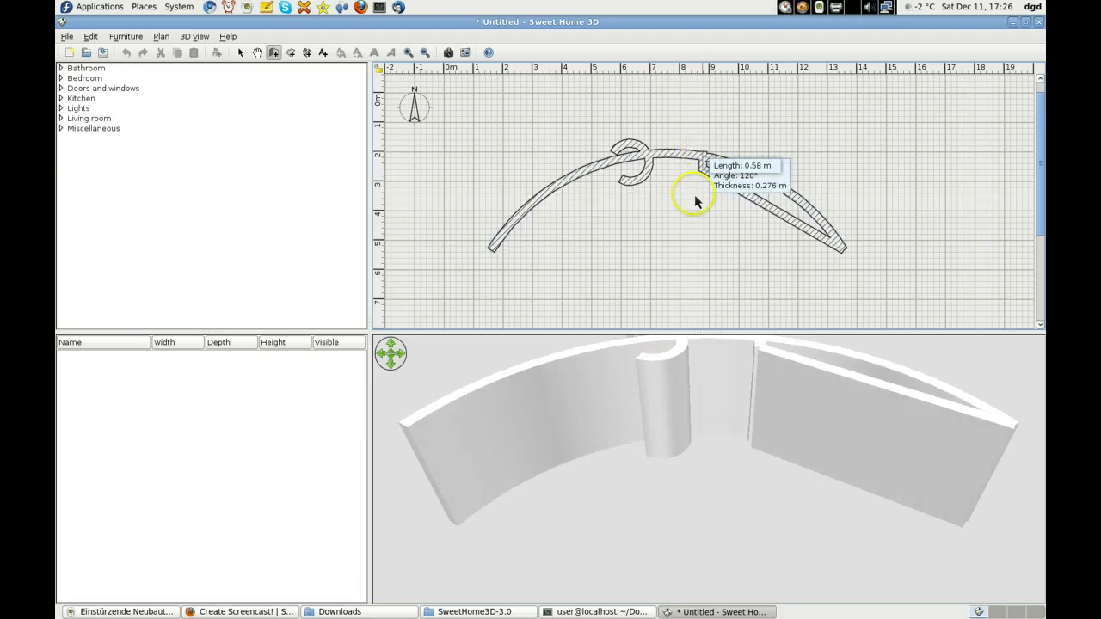
# Finish the wall chain with a short straight end piece and delete all walls from the plan.
pyautogui.doubleClick(697, 189)
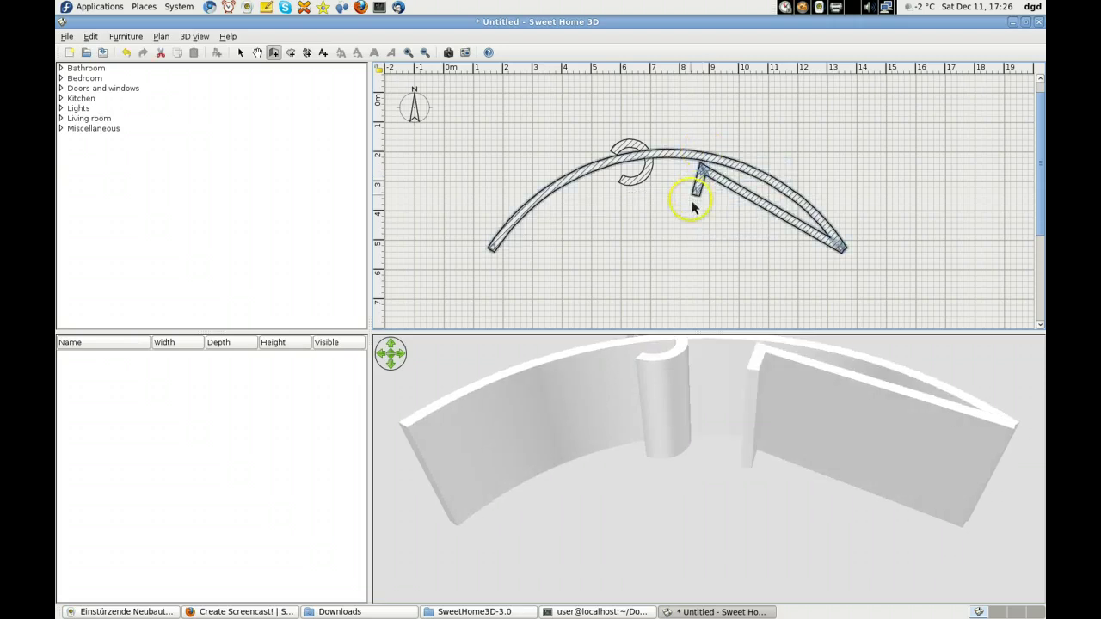
pyautogui.hotkey('ctrl', 'a')
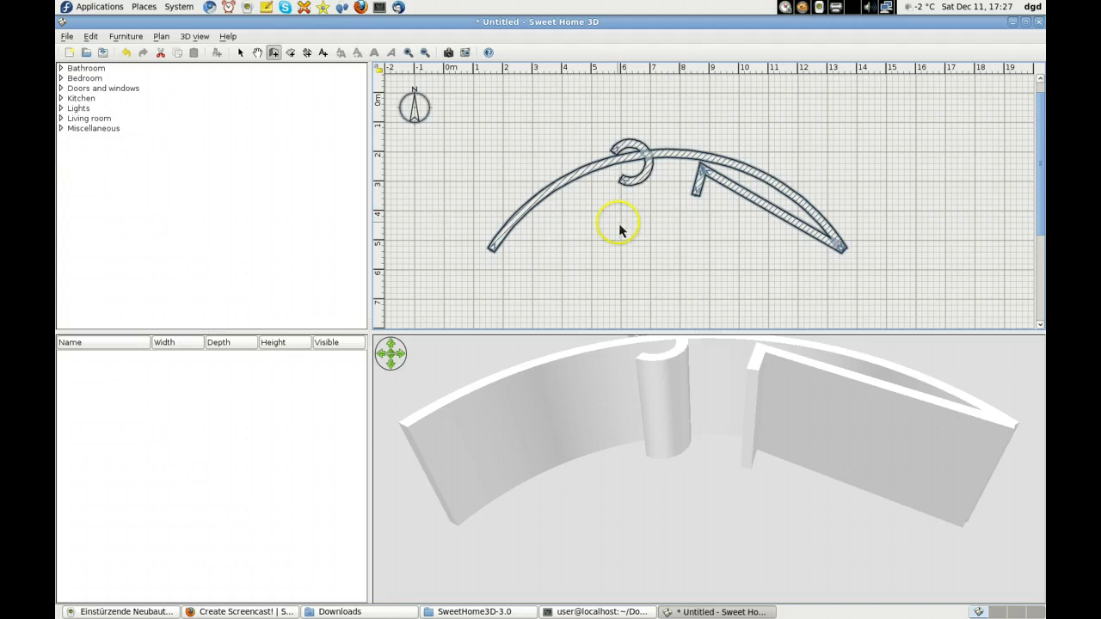
pyautogui.press('Delete')
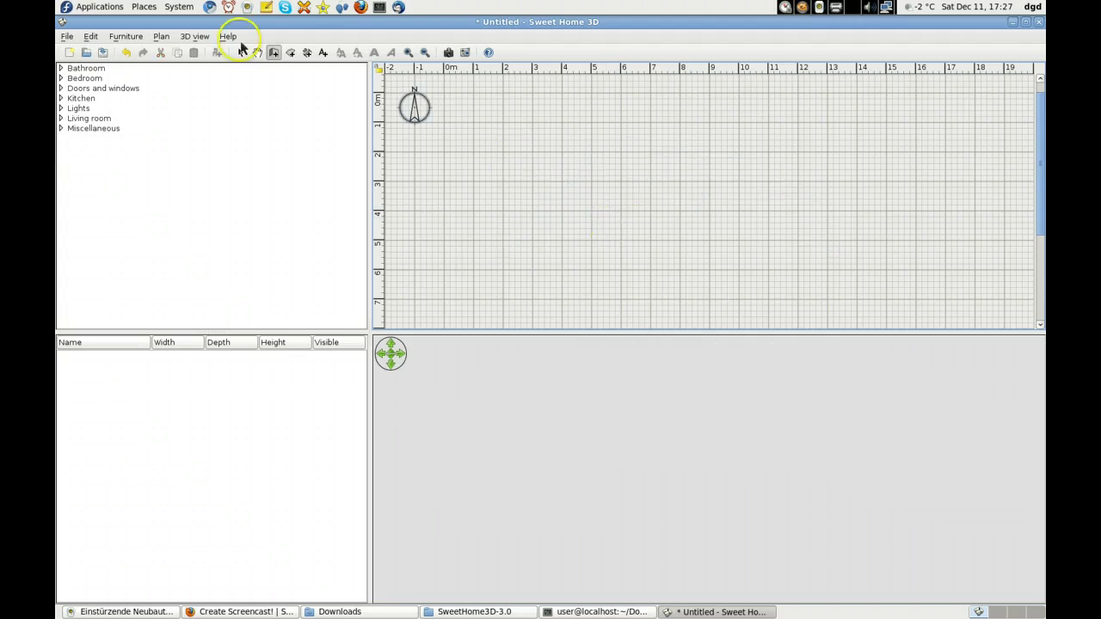
# Draw a large, nearly circular curved wall open to the north, with its ends about 11 m apart, and end the wall chain.
pyautogui.click(500, 197)
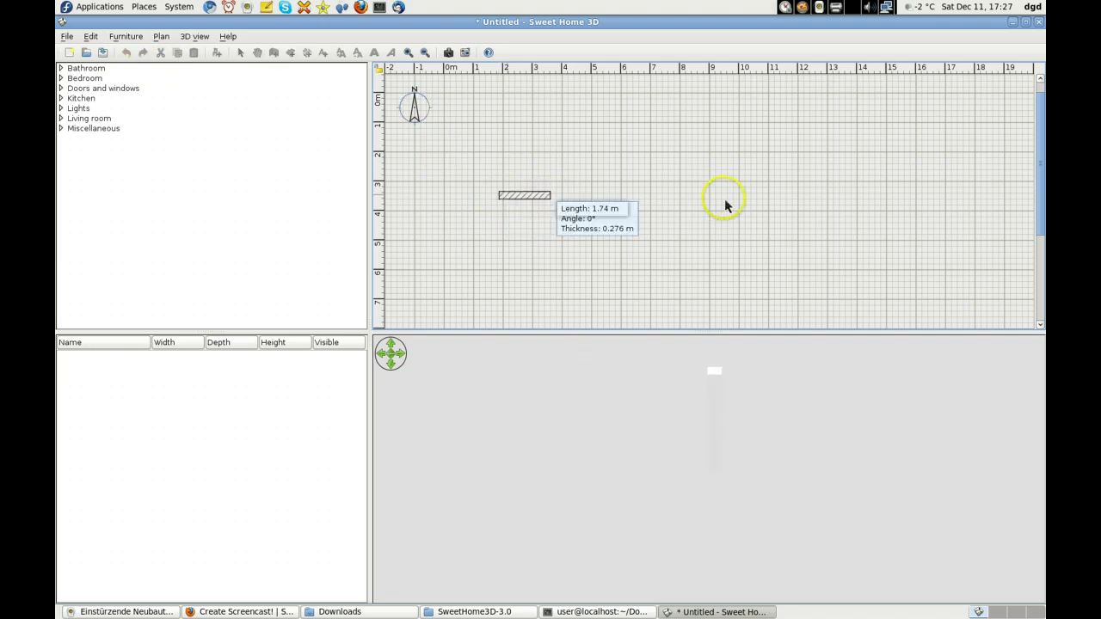
pyautogui.keyDown('ctrl'); pyautogui.click(824, 199); pyautogui.keyUp('ctrl')
pyautogui.click(822, 201)
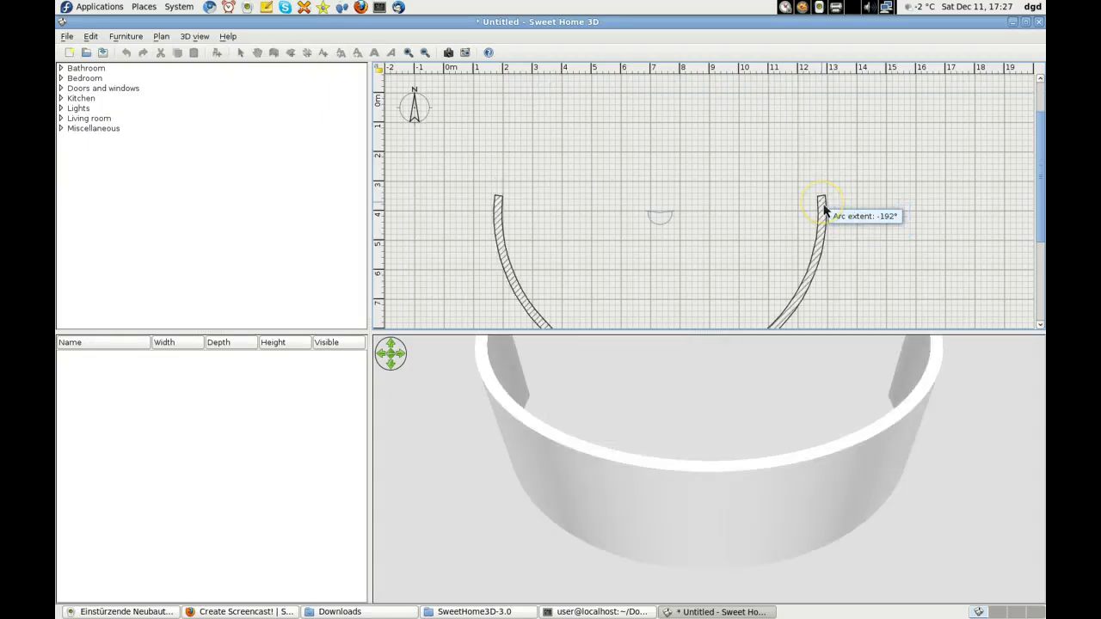
pyautogui.moveTo(824, 211); pyautogui.dragTo(989, 312)
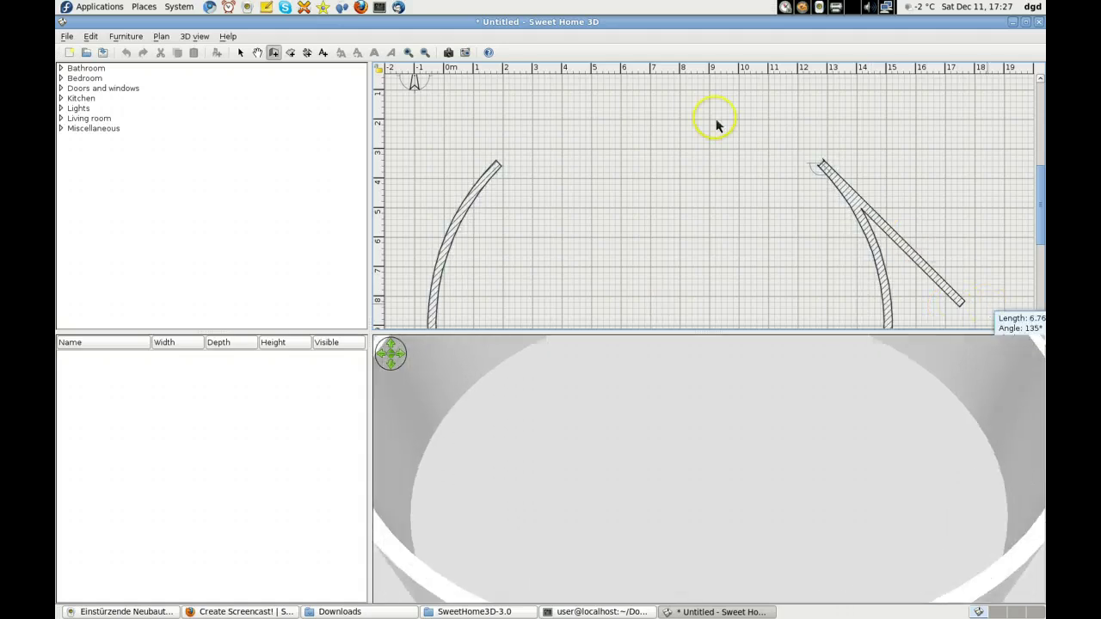
pyautogui.click(828, 159)
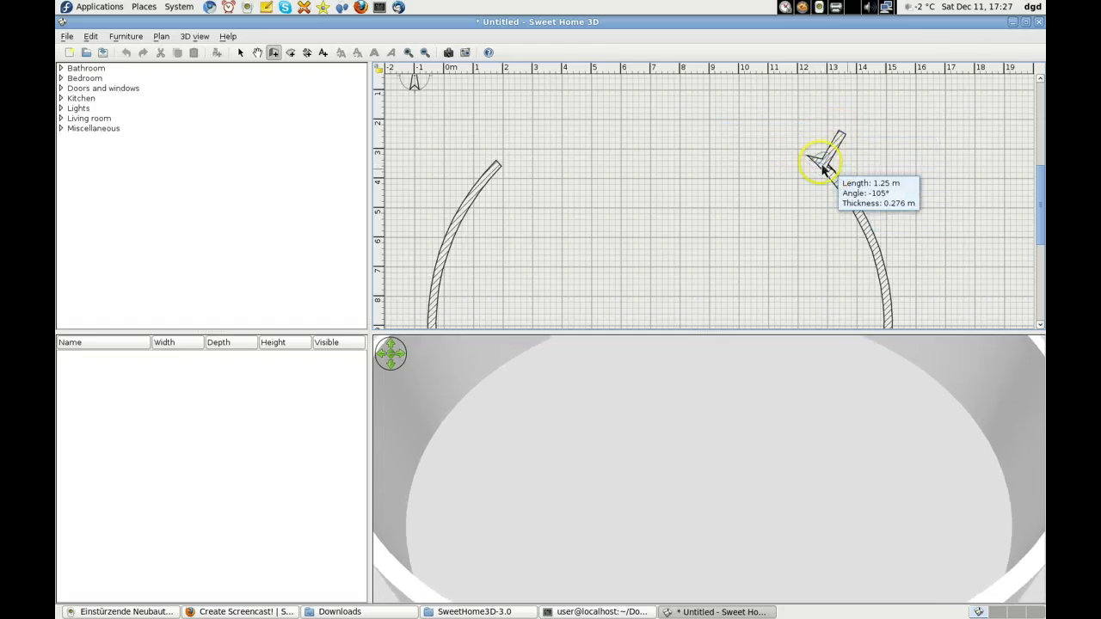
pyautogui.press('Escape')
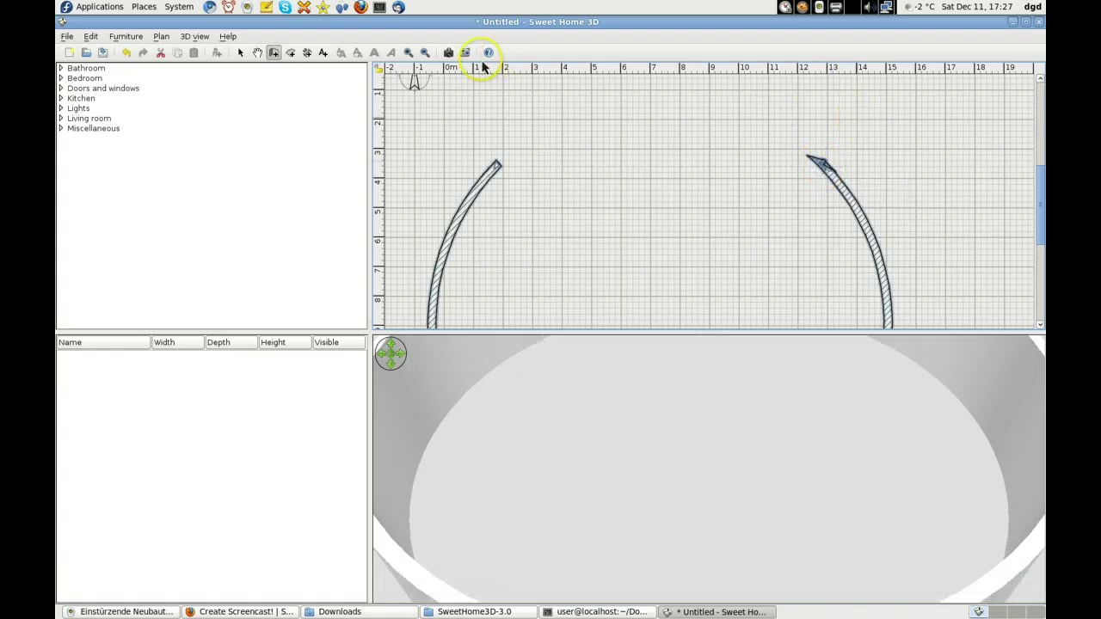
# Move the nearly circular wall about 5.5 m east and 4 m north in the plan.
pyautogui.click(425, 53)
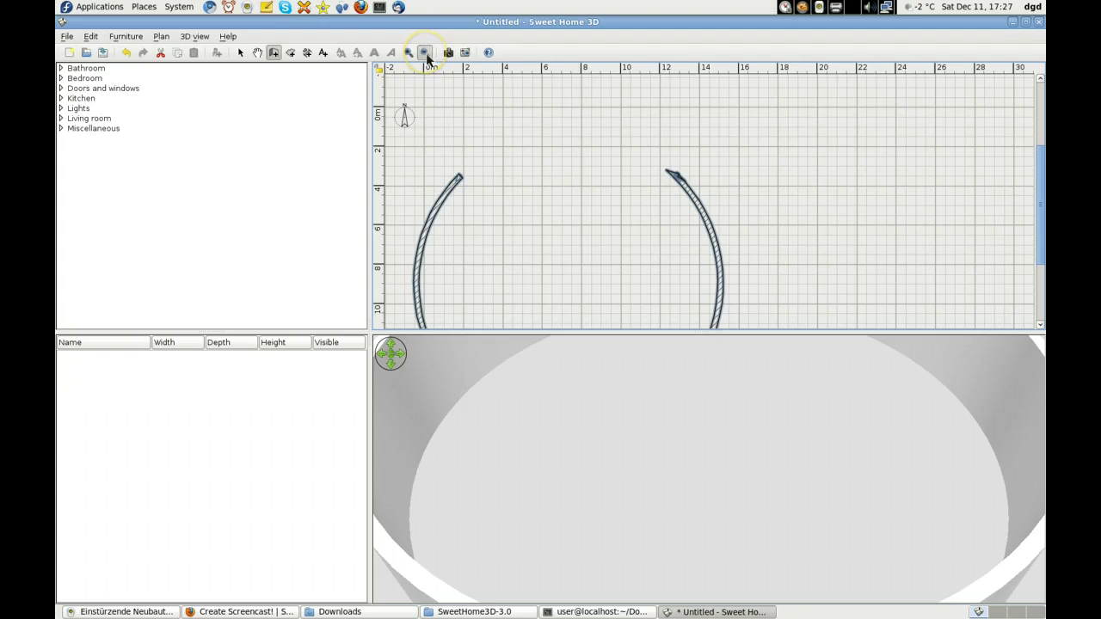
pyautogui.click(425, 52)
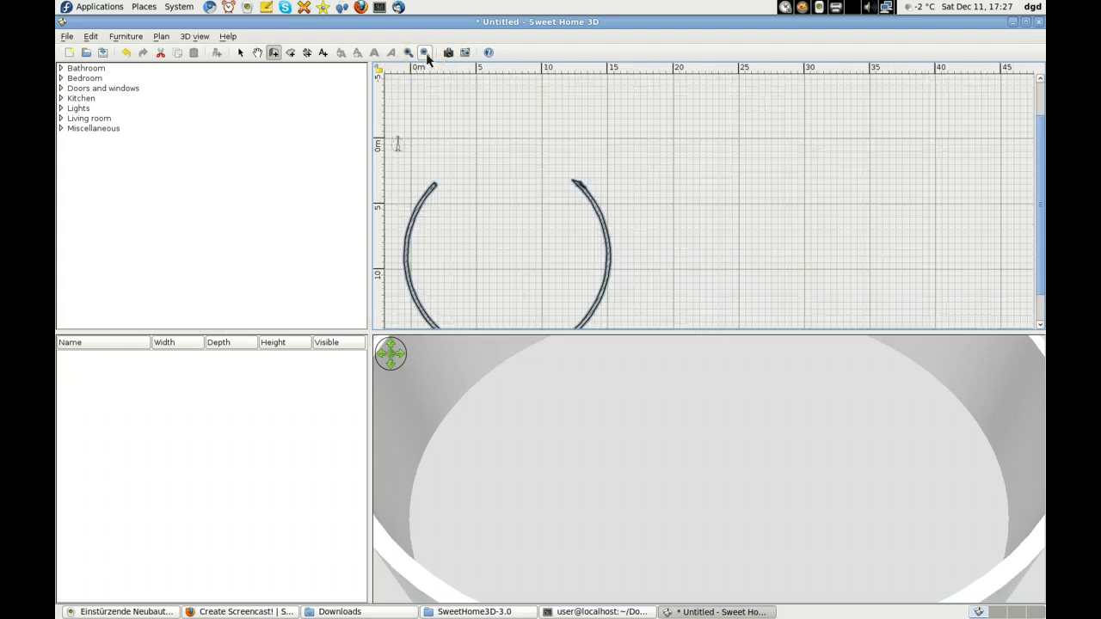
pyautogui.click(392, 366)
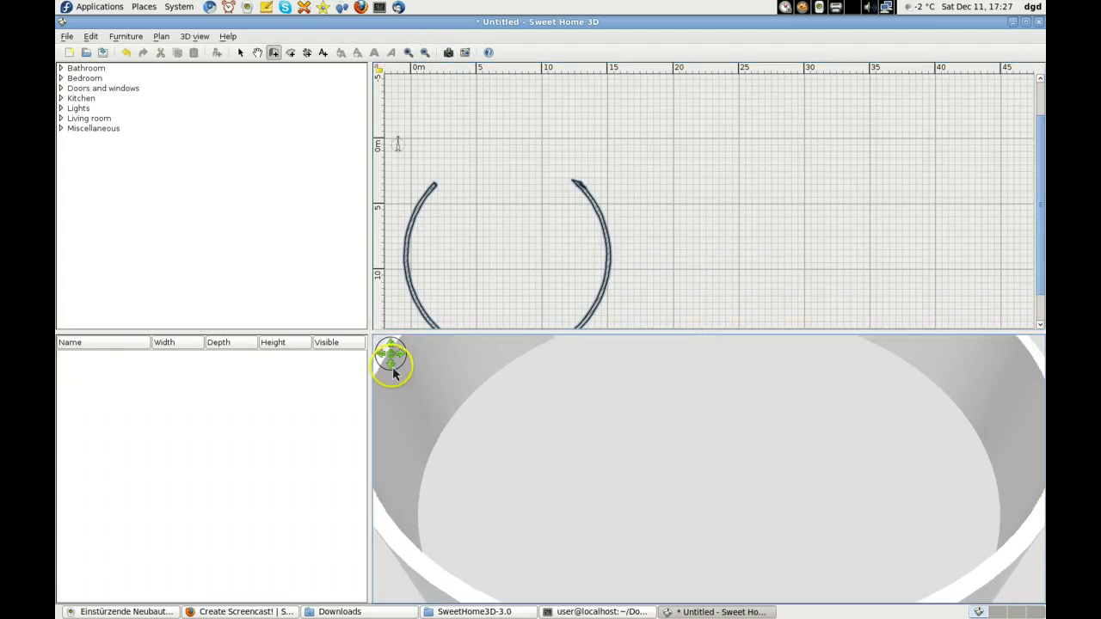
pyautogui.click(391, 365)
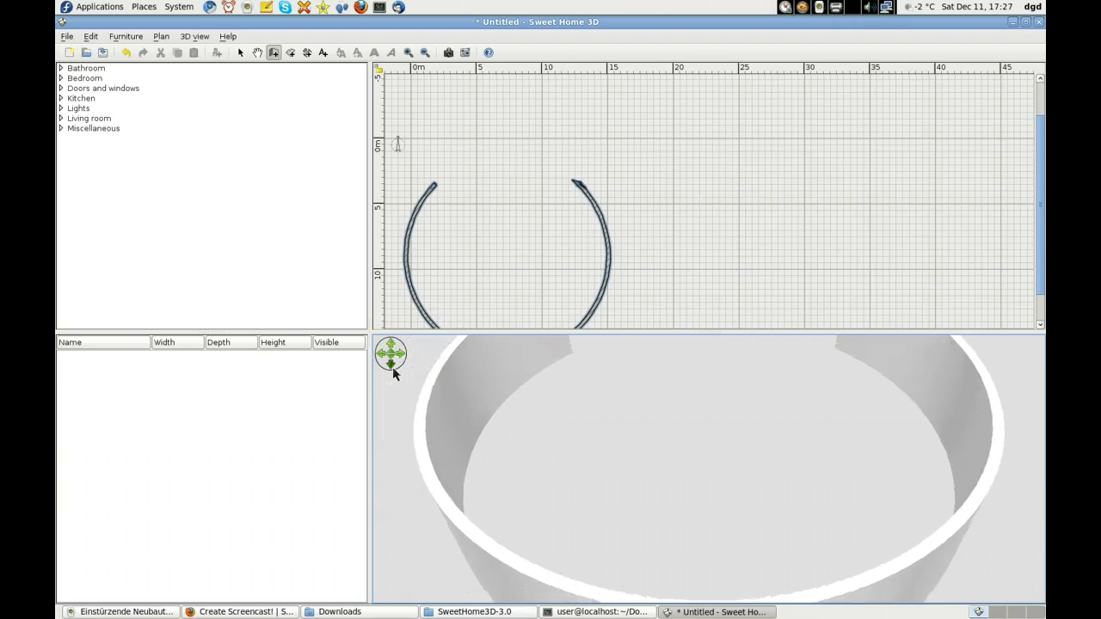
pyautogui.click(392, 366)
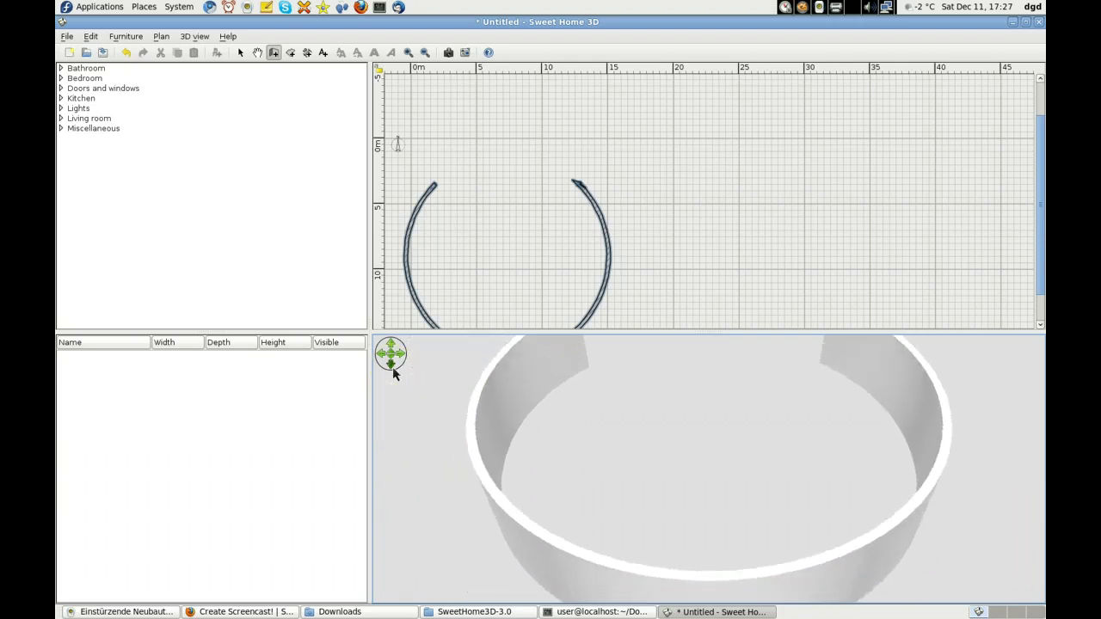
pyautogui.click(241, 53)
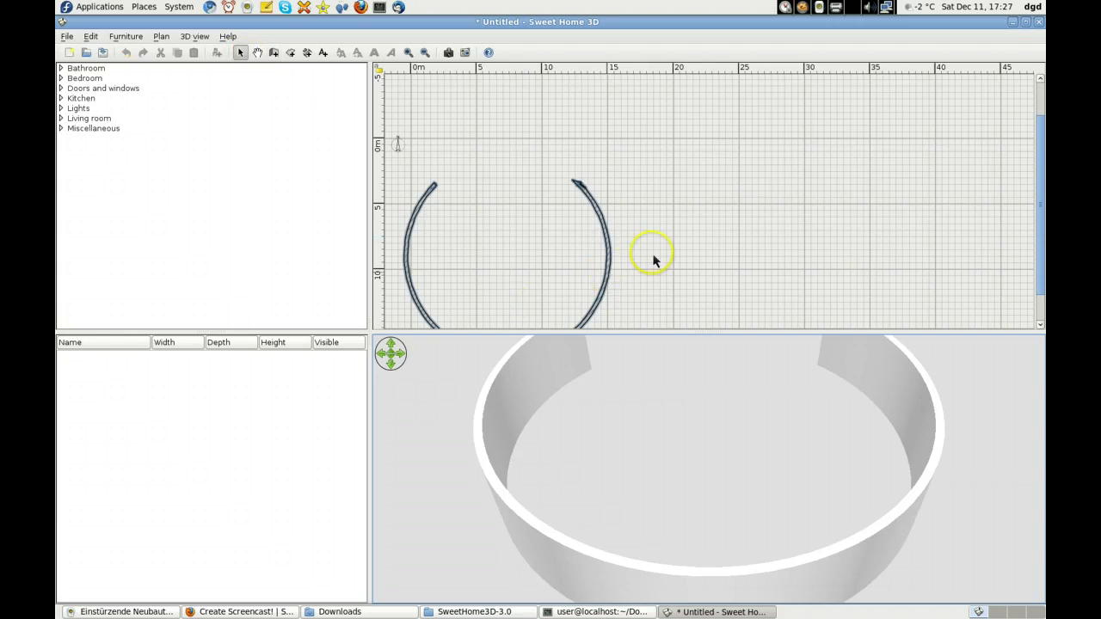
pyautogui.moveTo(653, 255); pyautogui.dragTo(681, 225)
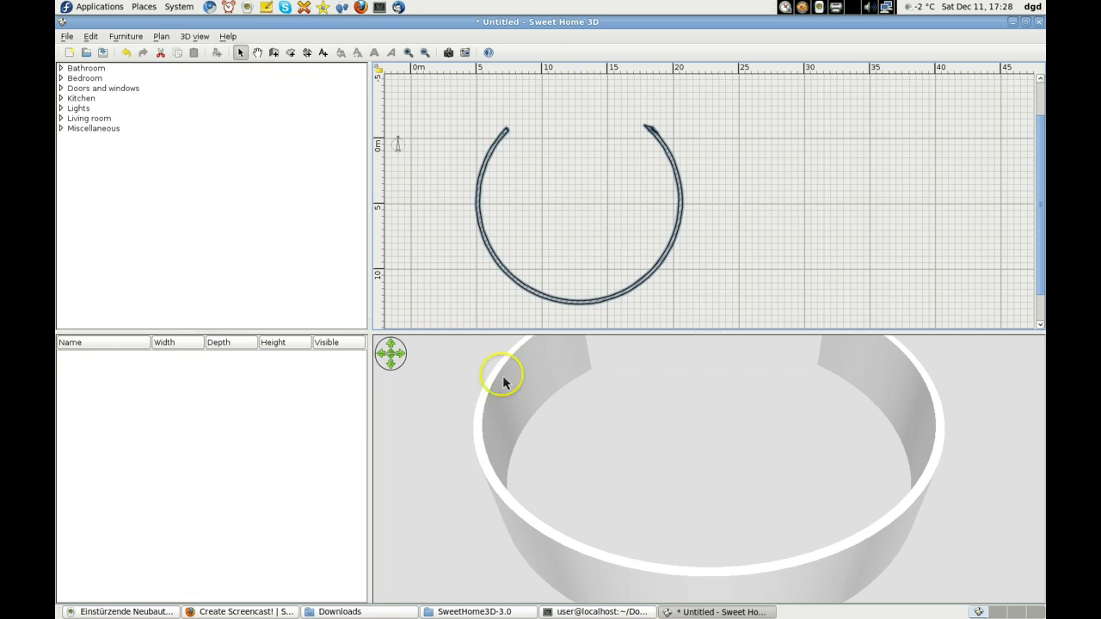
# Switch to Firefox and download box_invisible.zip through the invisible box link in the Sweet Home 3D 3.0 blog post.
pyautogui.click(312, 610)
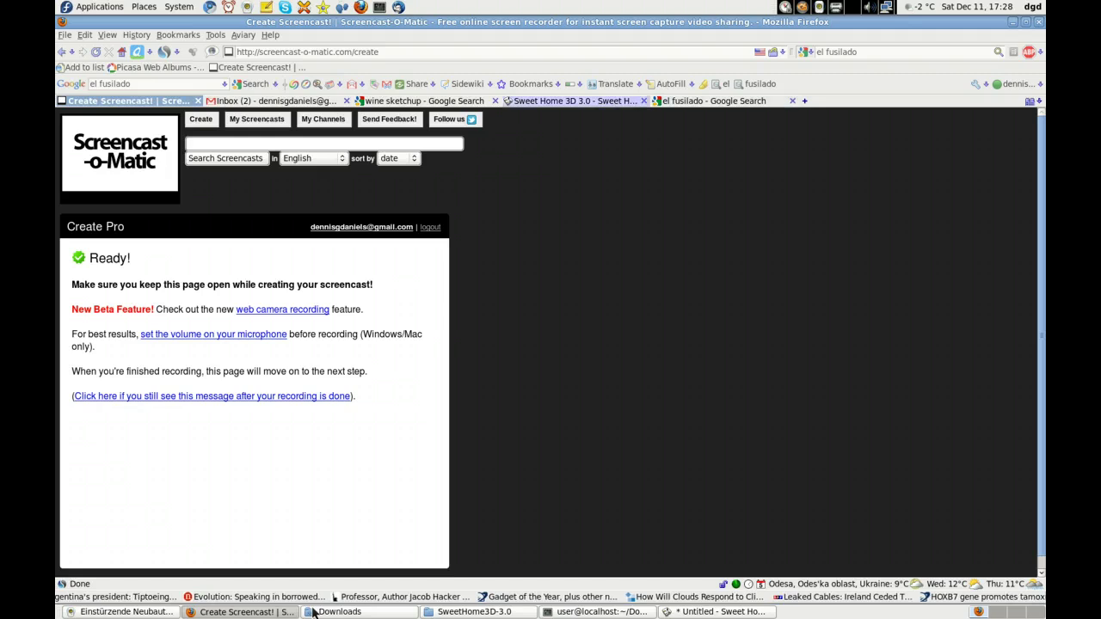
pyautogui.click(578, 101)
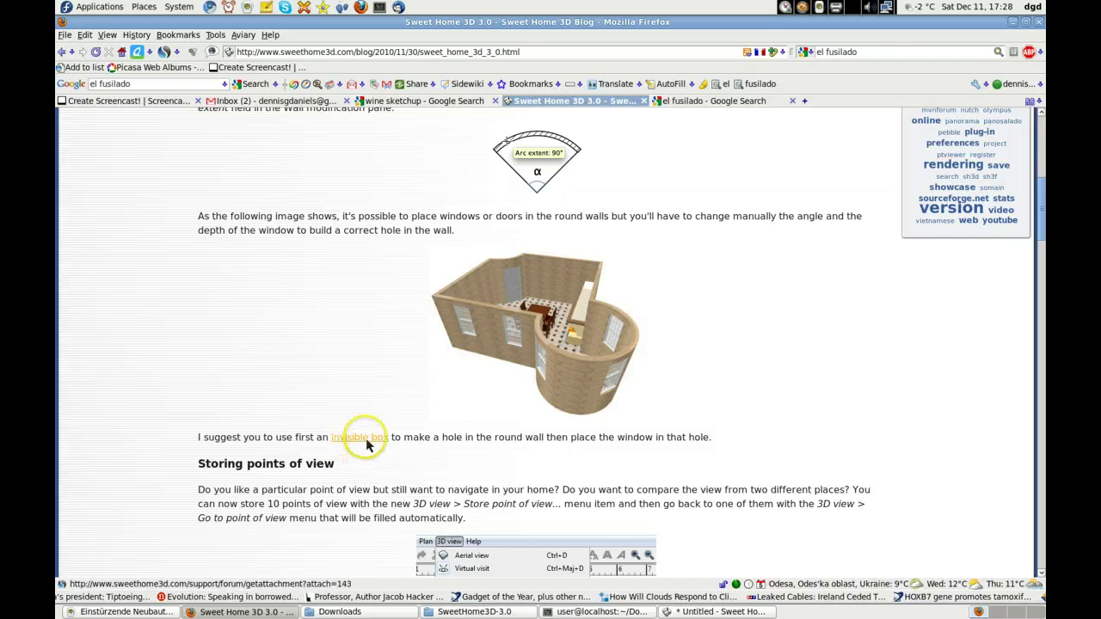
pyautogui.click(368, 440)
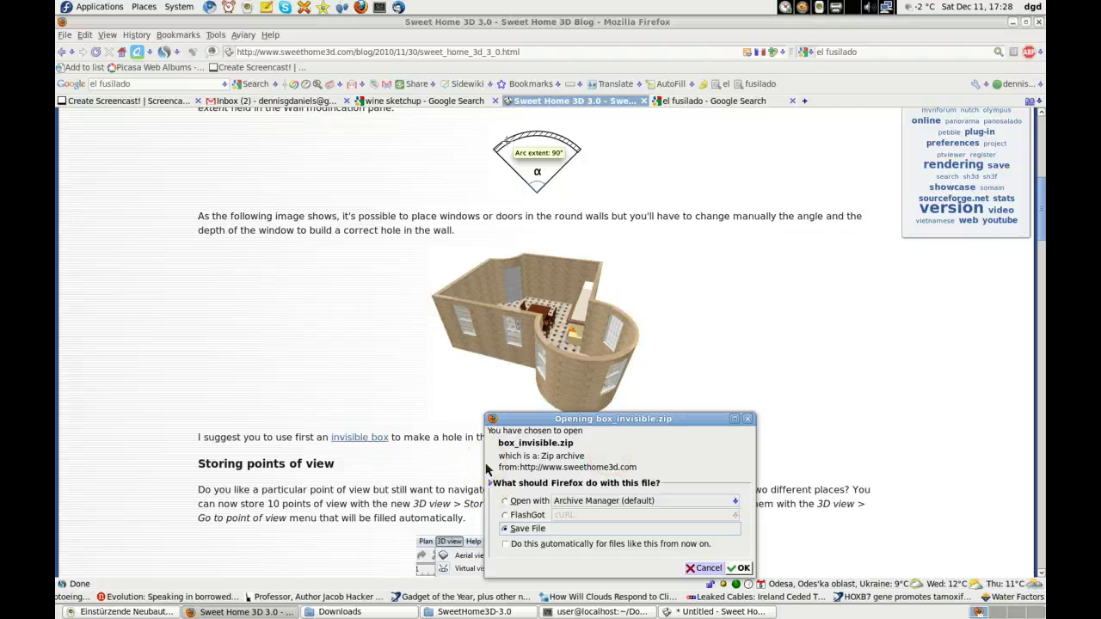
pyautogui.press('Return')
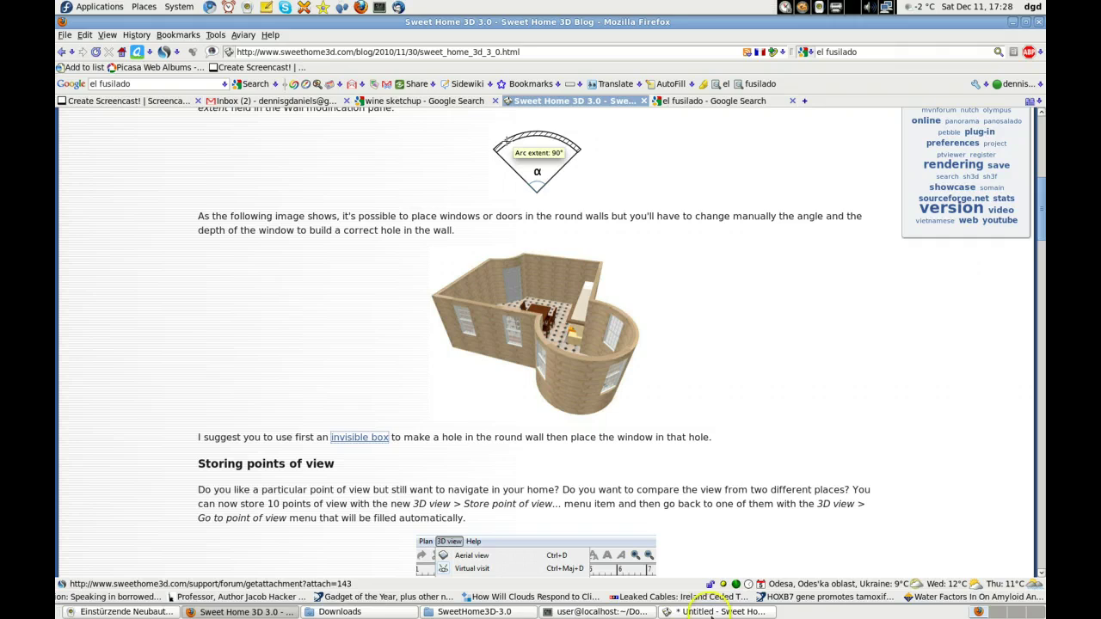
pyautogui.click(710, 611)
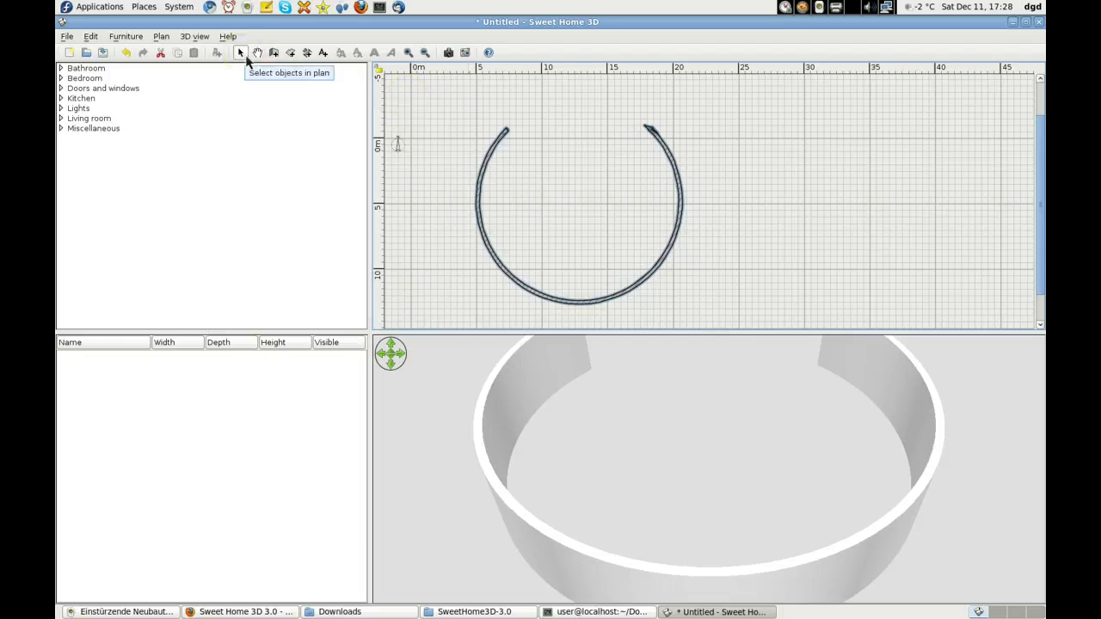
pyautogui.click(243, 54)
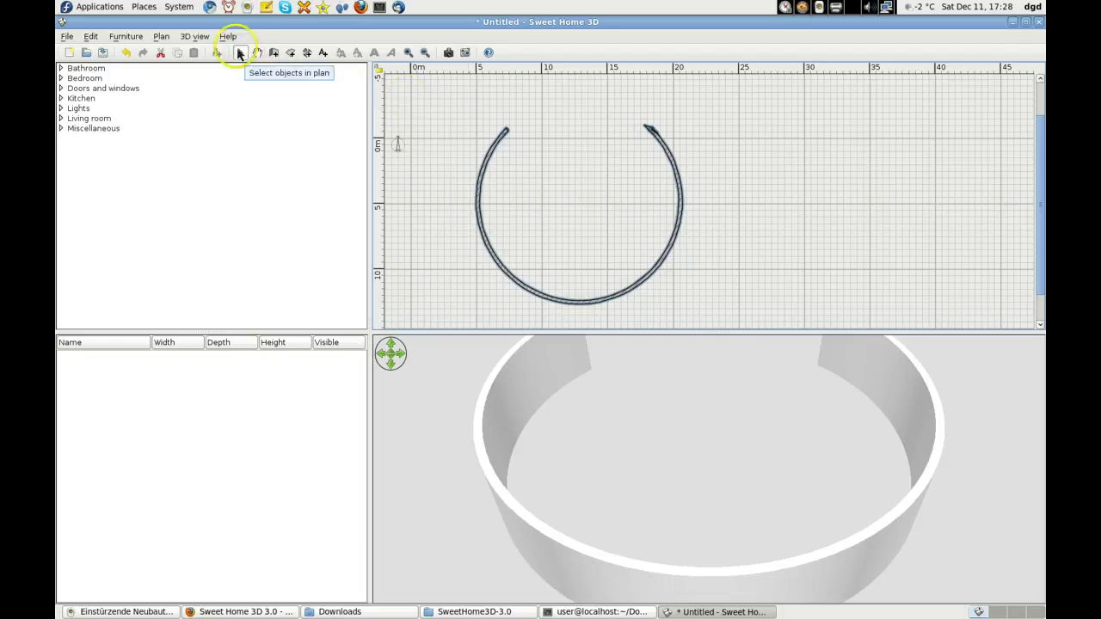
pyautogui.click(68, 37)
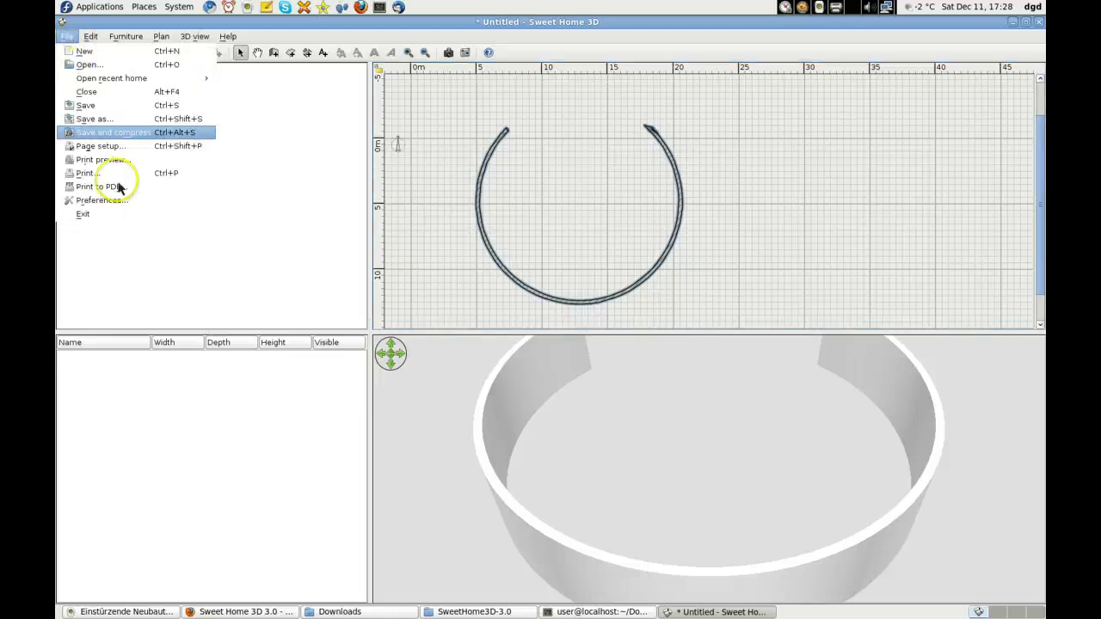
pyautogui.click(218, 613)
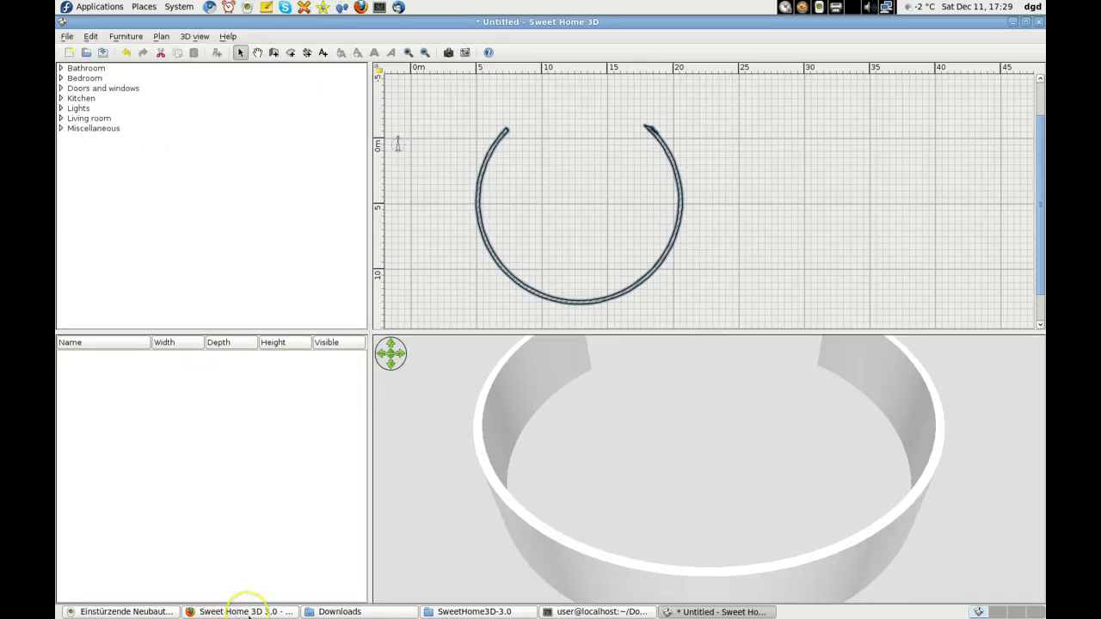
# Switch to the Screencast-O-Matic page in Firefox and follow its link for continuing once the recording is done.
pyautogui.click(249, 611)
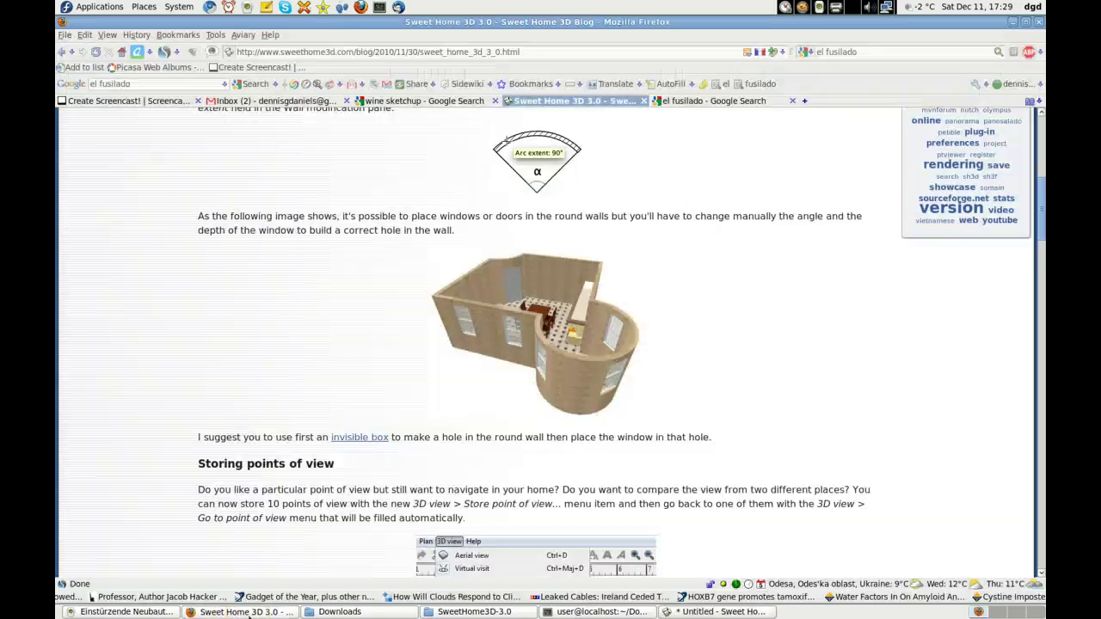
pyautogui.click(140, 106)
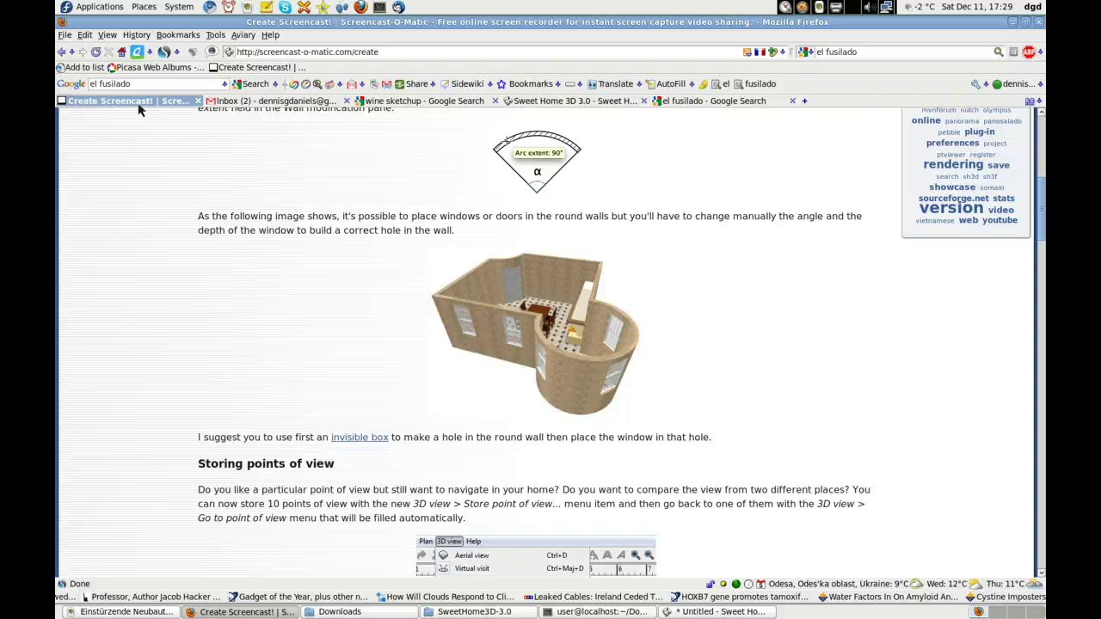
pyautogui.click(155, 108)
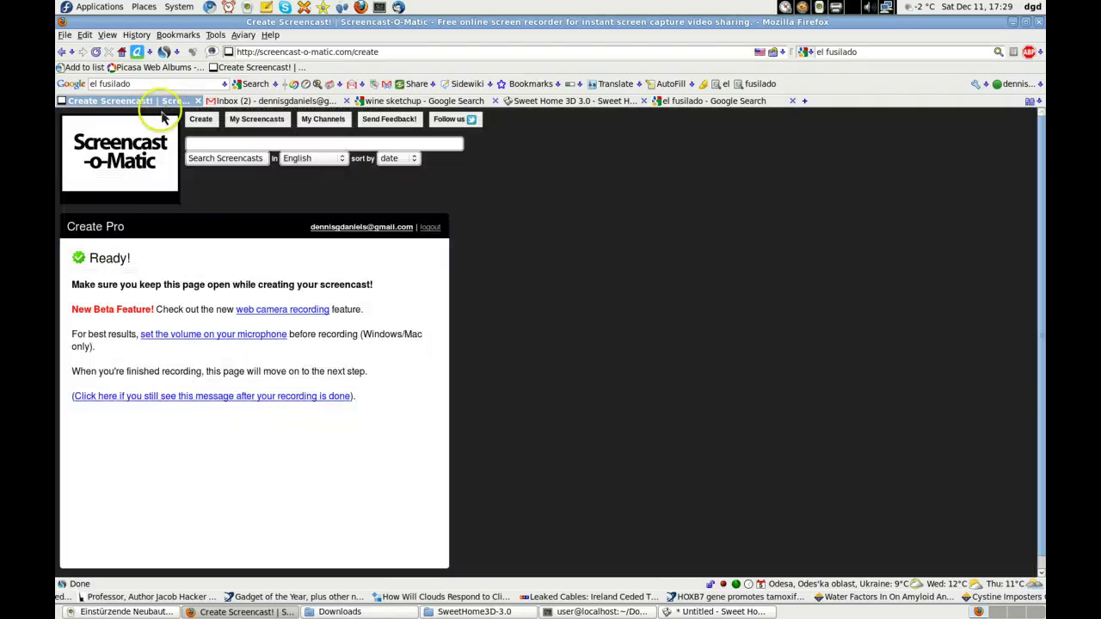
pyautogui.click(172, 398)
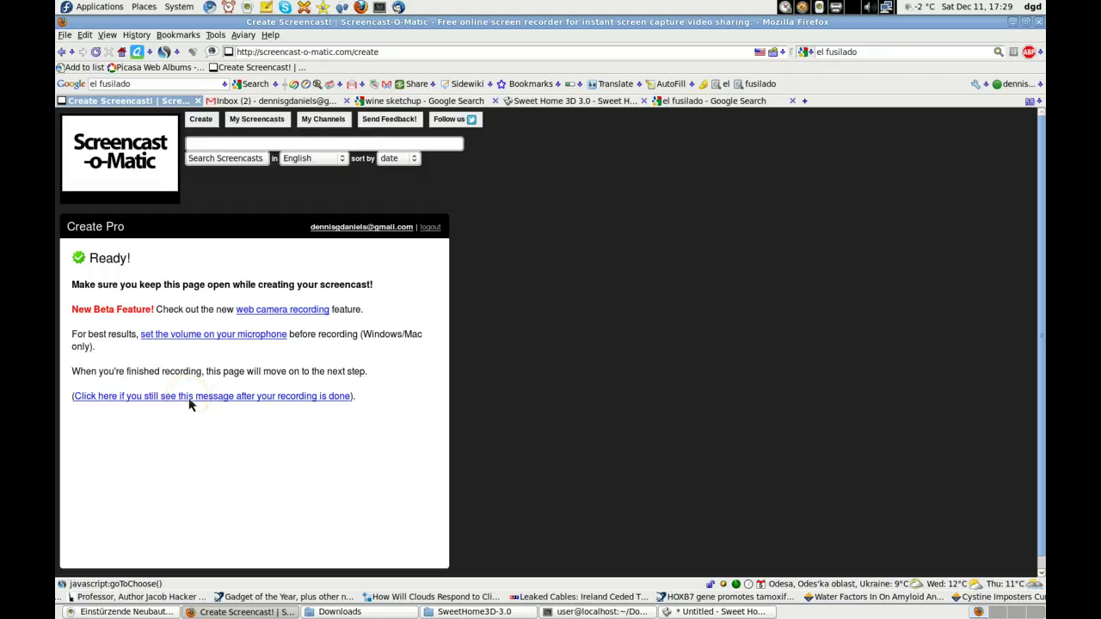
pyautogui.click(209, 401)
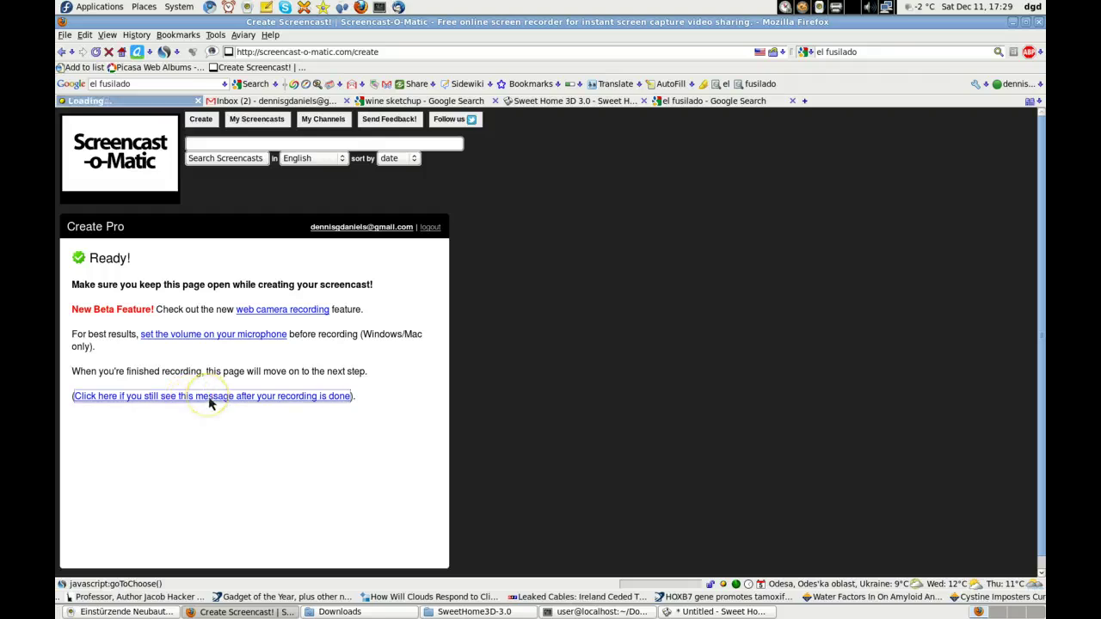